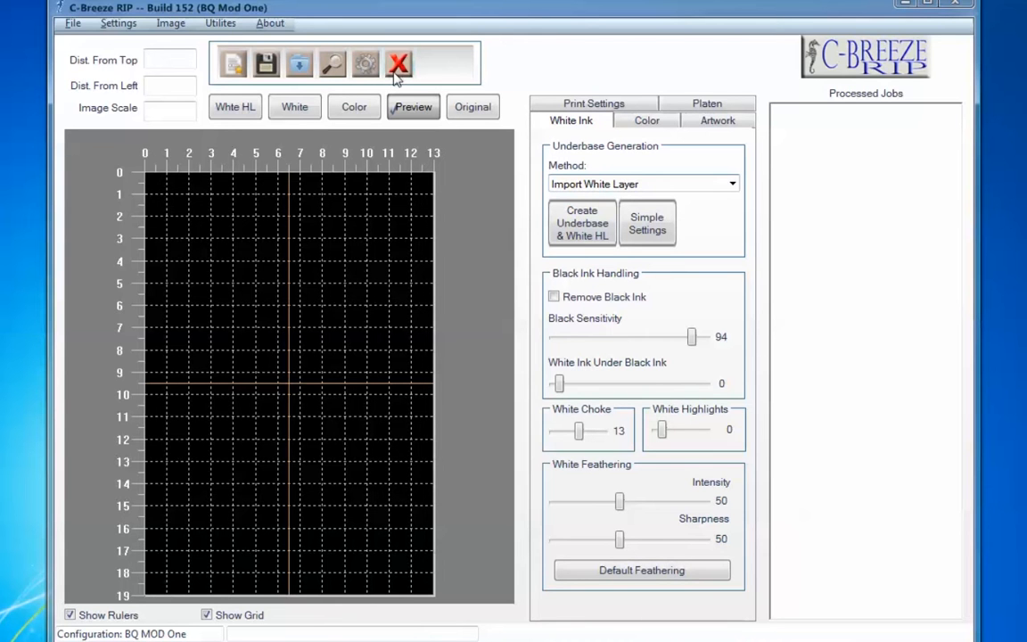
Import the graphic Escher_Depth.psd from the Shirt Test Art folder
left_click(304, 66)
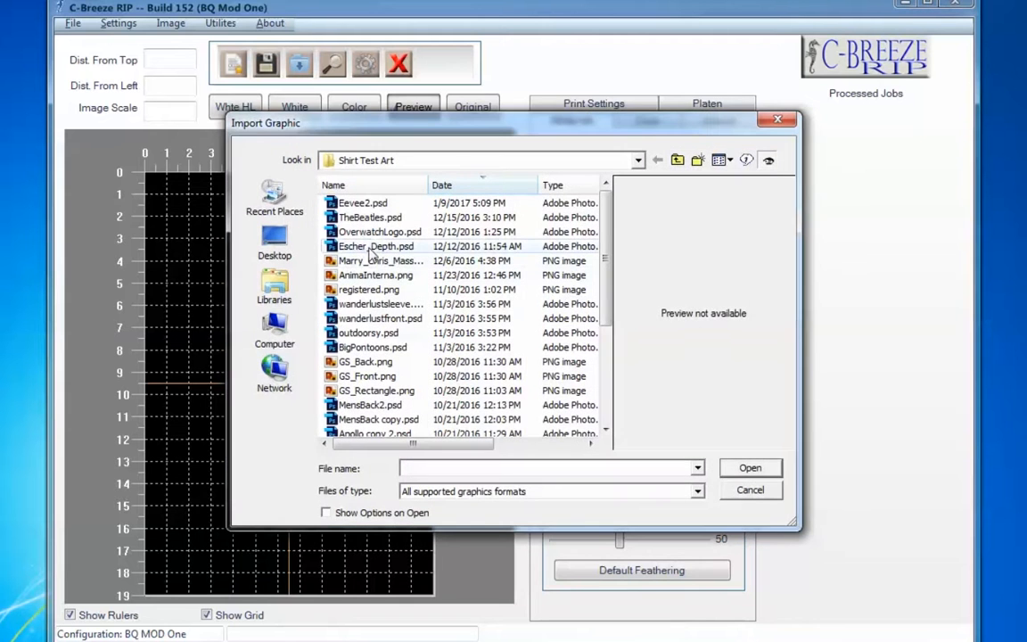
left_click(371, 247)
left_click(749, 470)
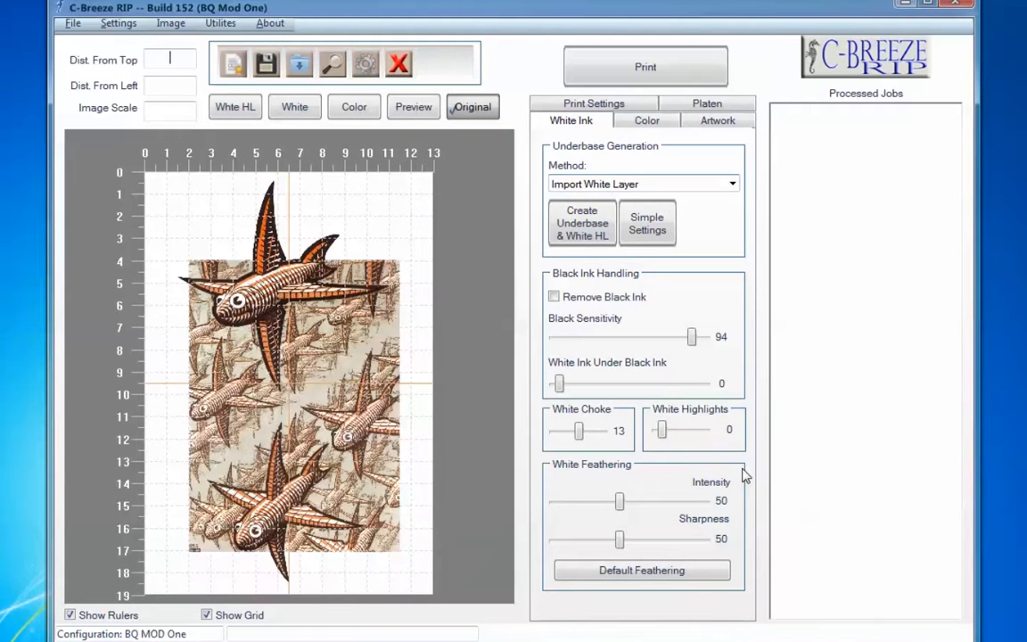
Reposition the artwork on the platen to about 0.53" from the top and 0.84" from the left
left_click(272, 424)
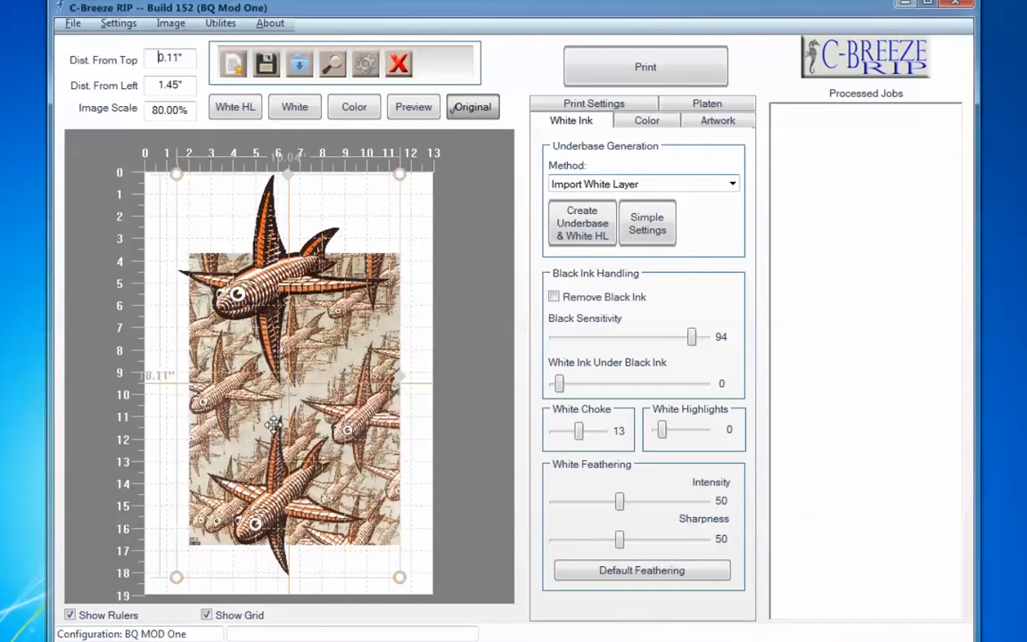
left_click_drag(272, 424, 272, 433)
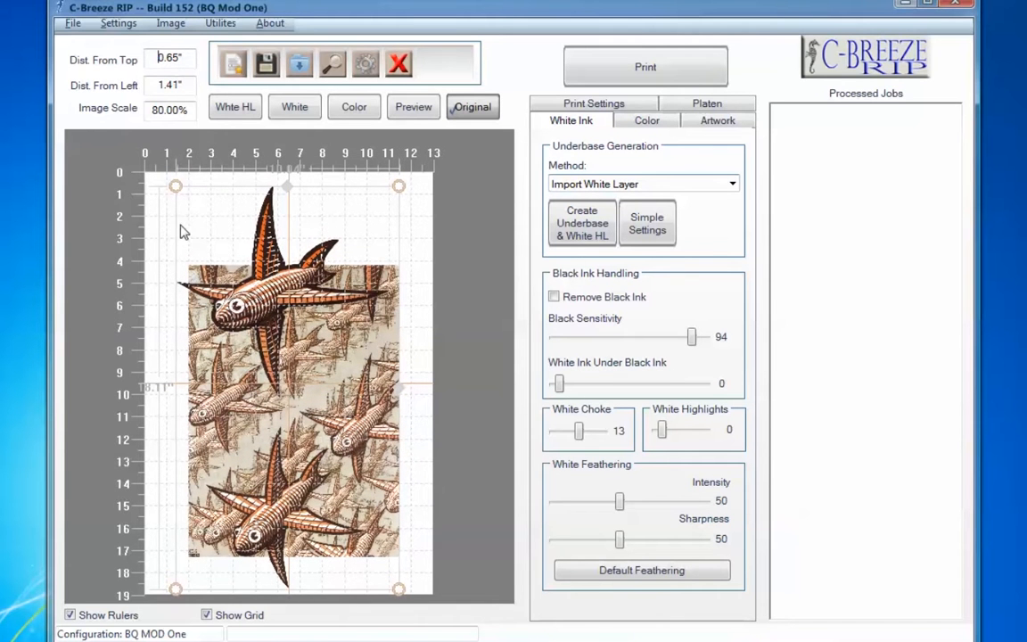
left_click_drag(332, 415, 327, 412)
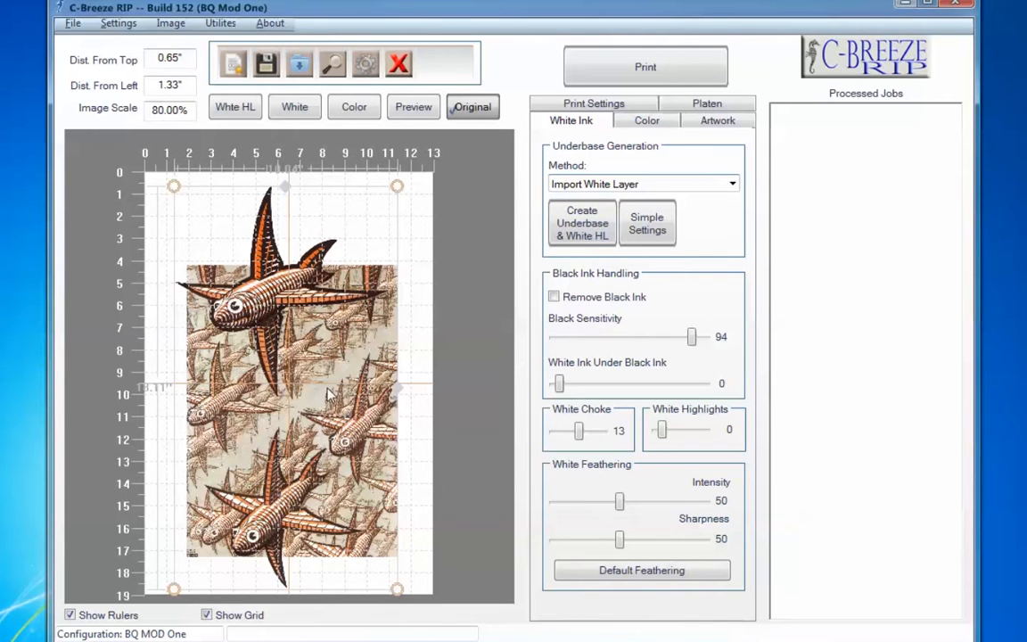
left_click_drag(298, 354, 324, 392)
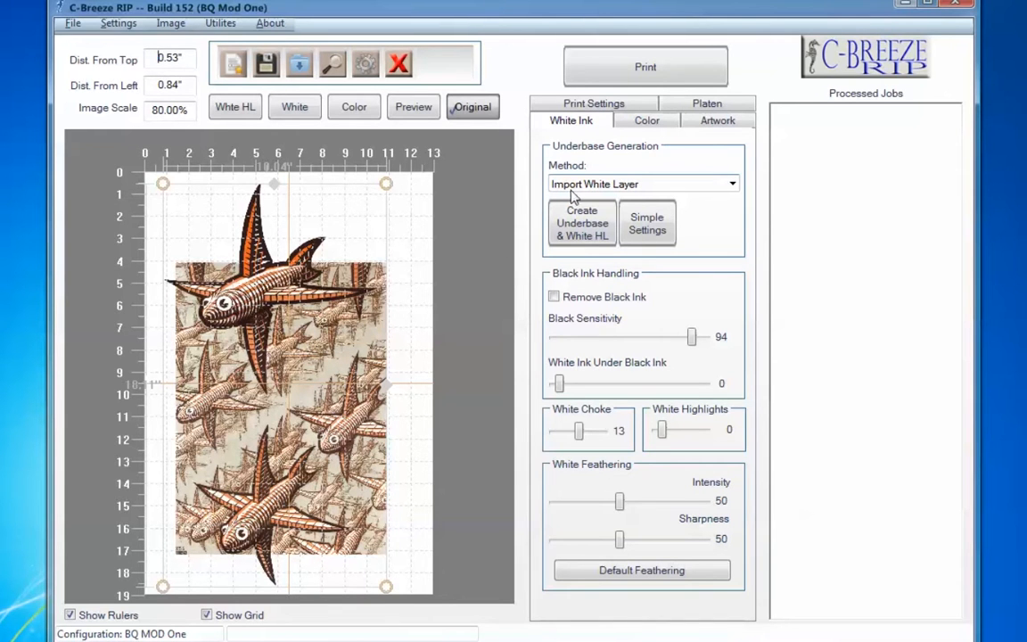
Set the underbase method to Use Background Color, with the white around the fish as background and a threshold of 8
left_click(615, 183)
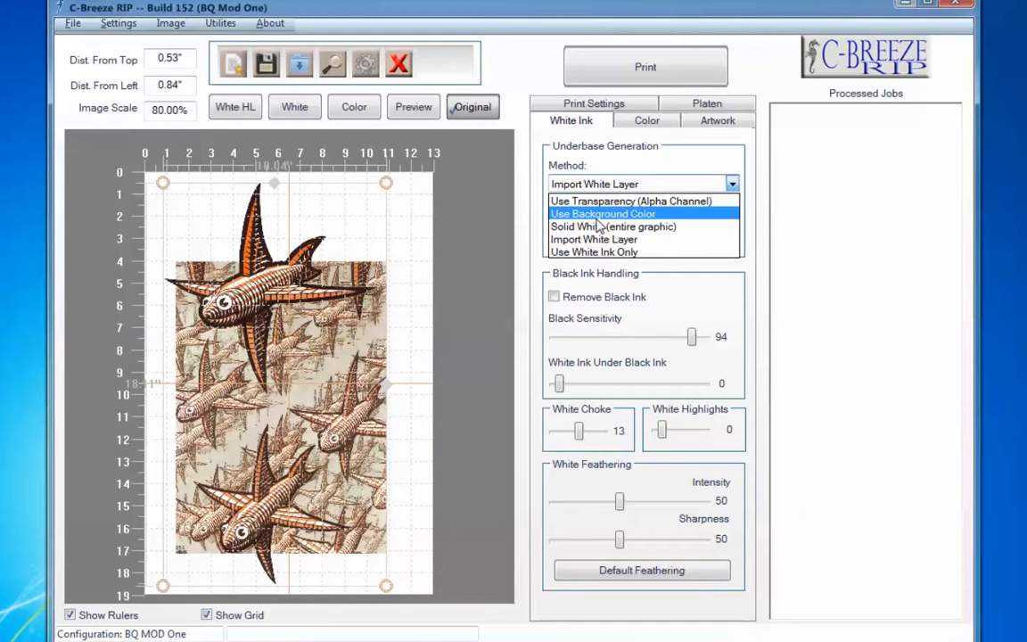
left_click(598, 215)
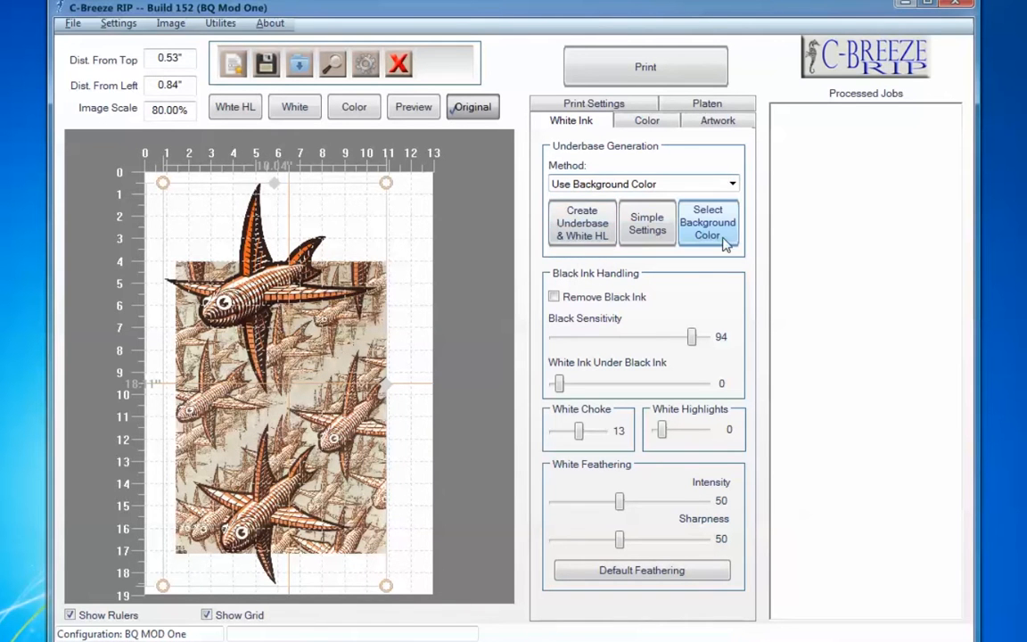
left_click(714, 235)
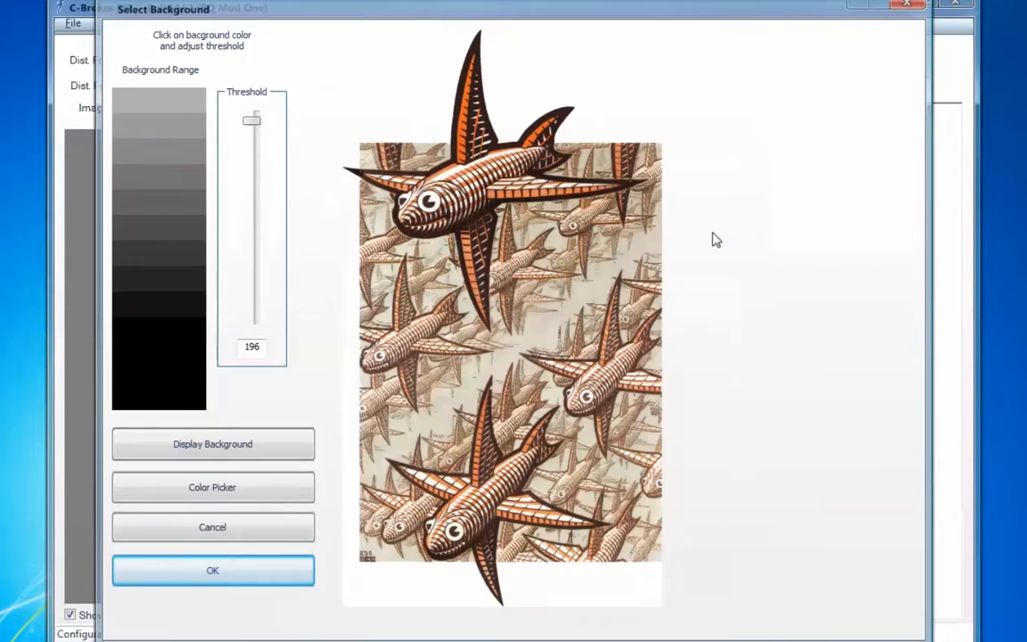
left_click(423, 113)
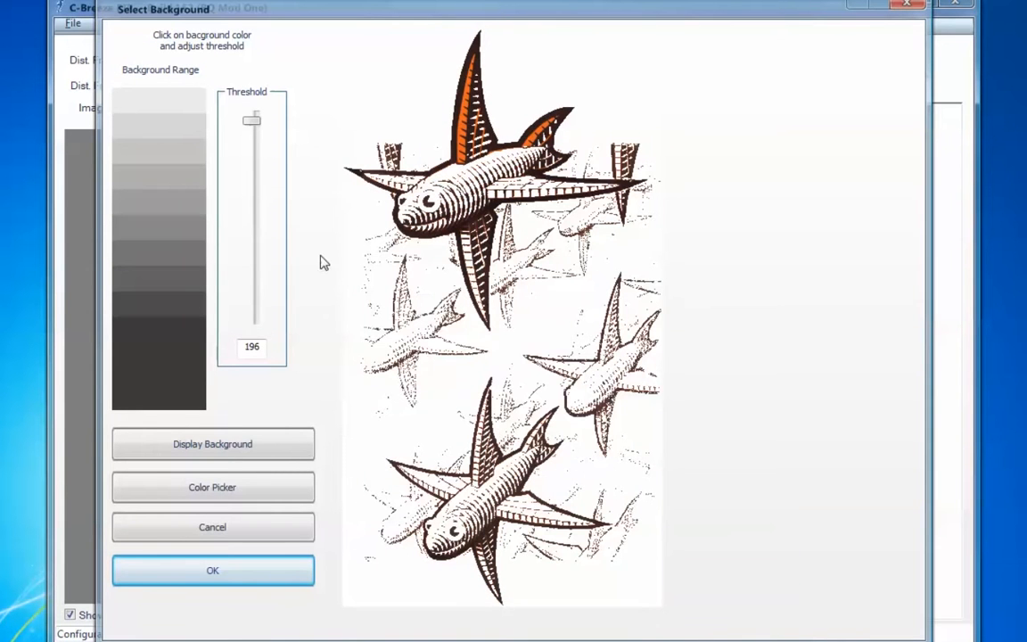
left_click_drag(256, 130, 257, 309)
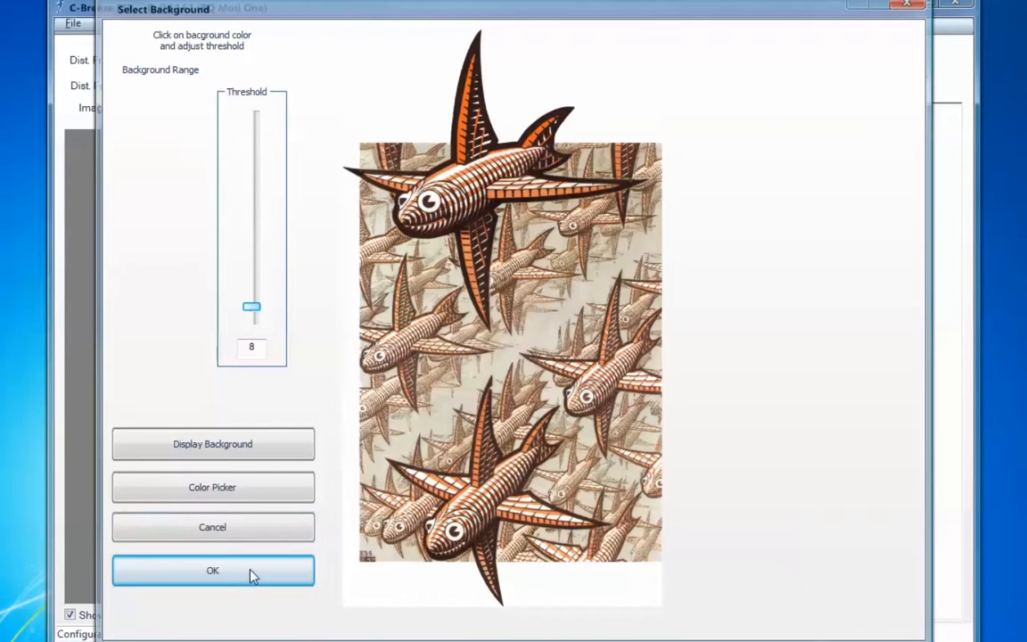
left_click(223, 577)
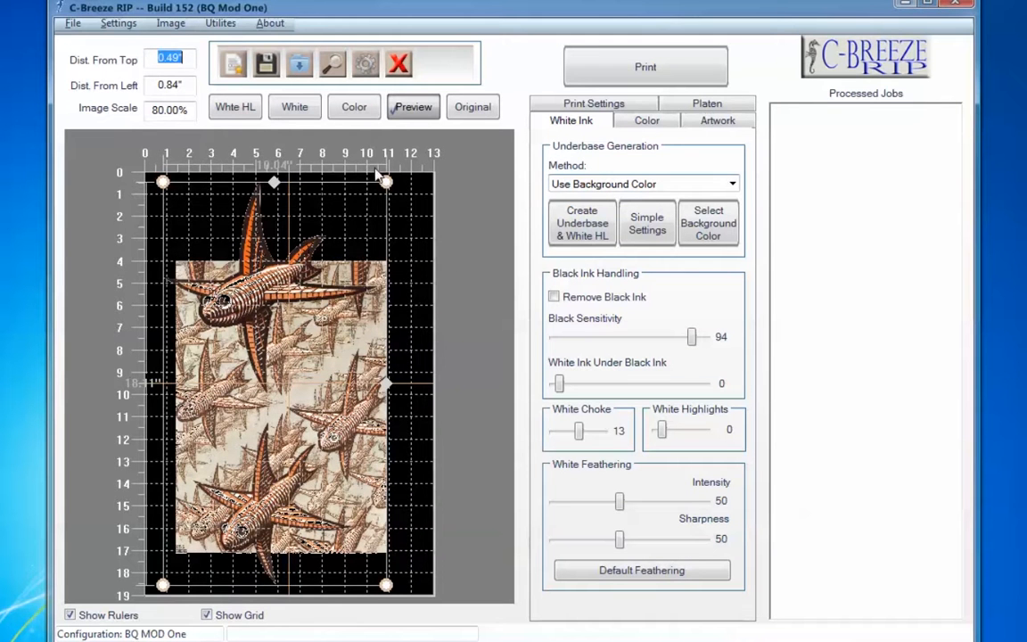
Display the white layer with a magnified view and export it as the TIF file escher_white
left_click(294, 108)
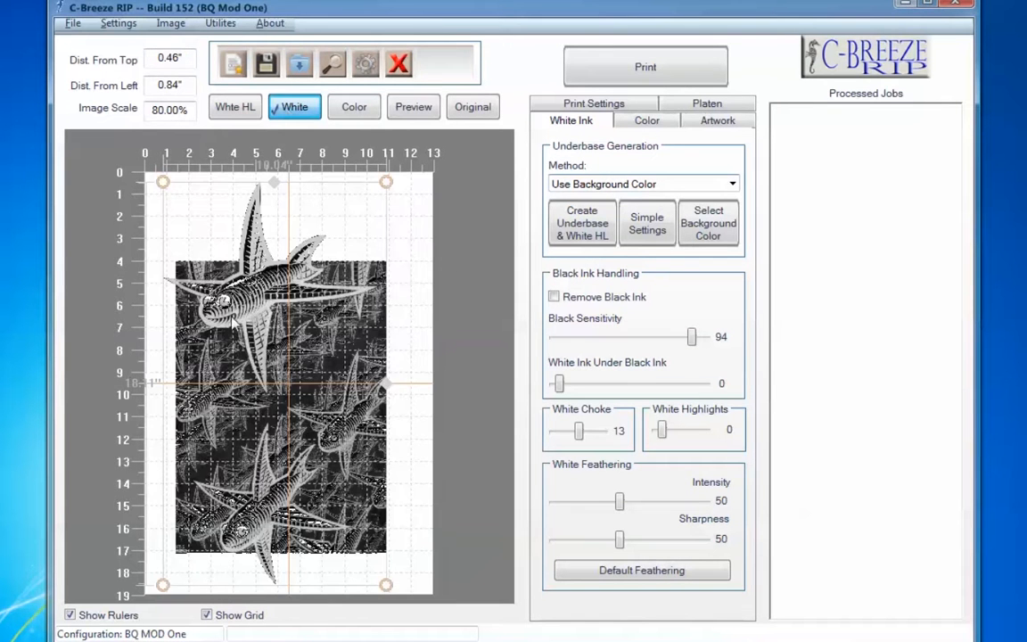
left_click(332, 63)
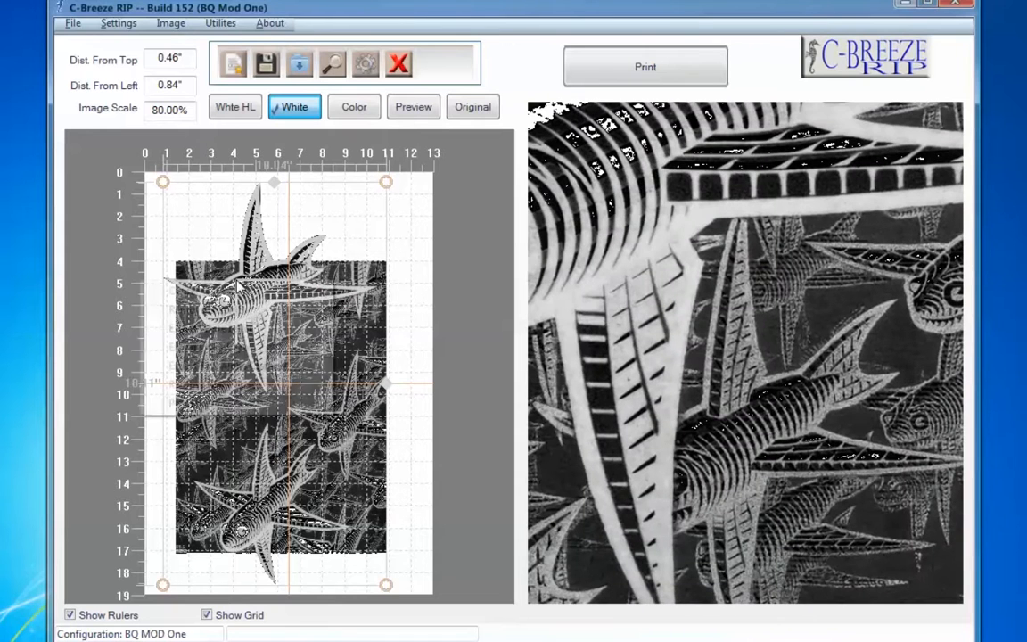
right_click(141, 282)
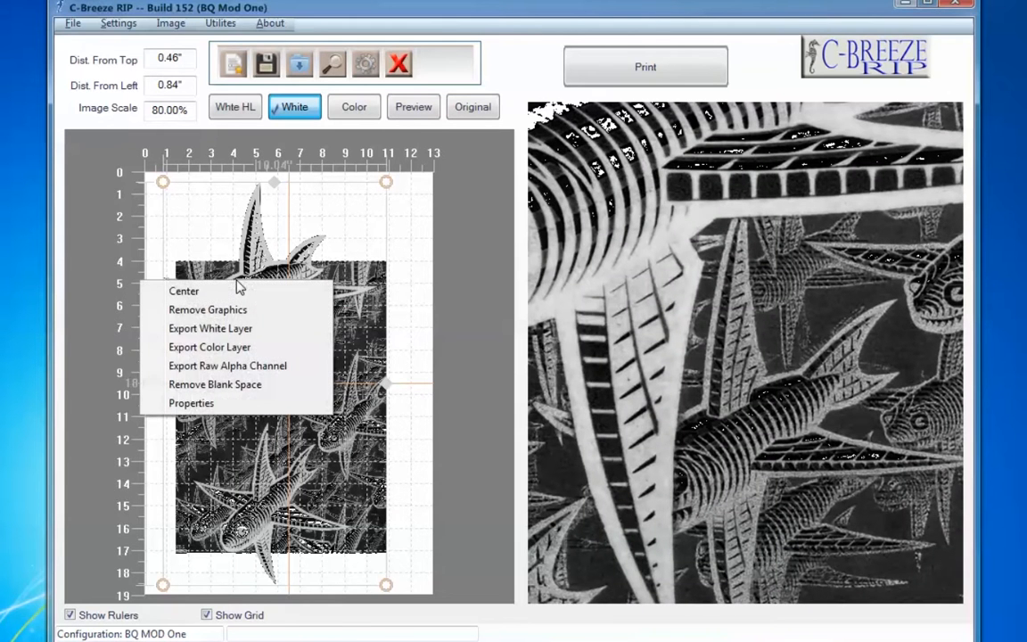
left_click(228, 328)
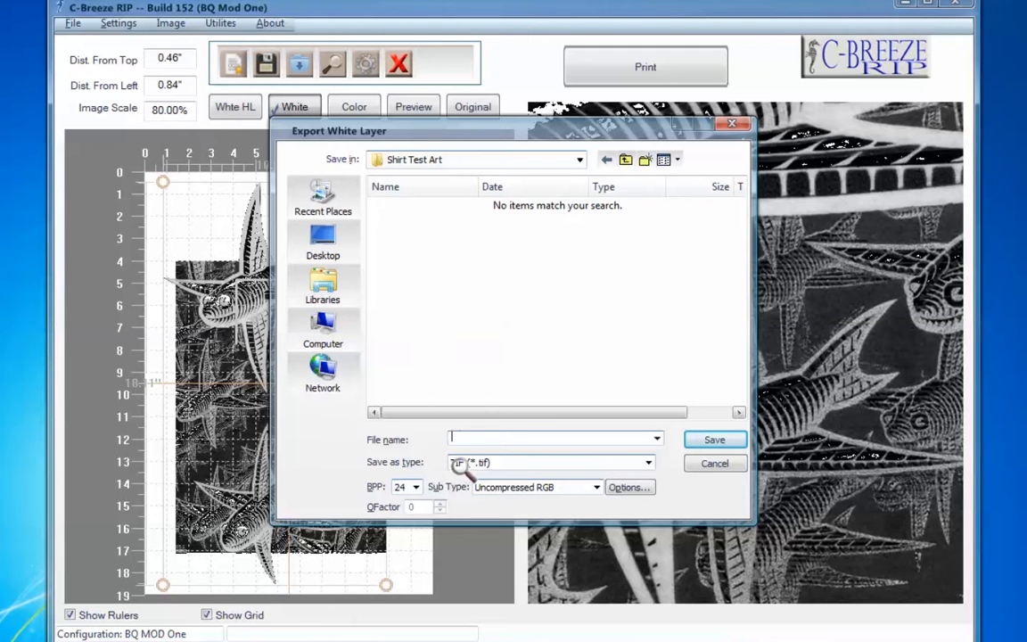
type("escher")
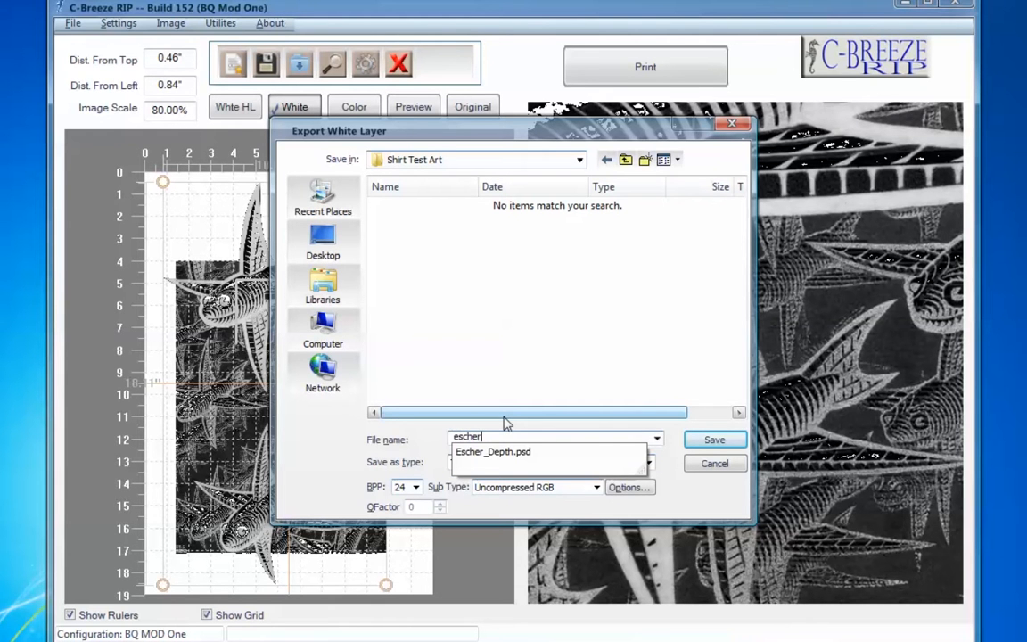
type("_white")
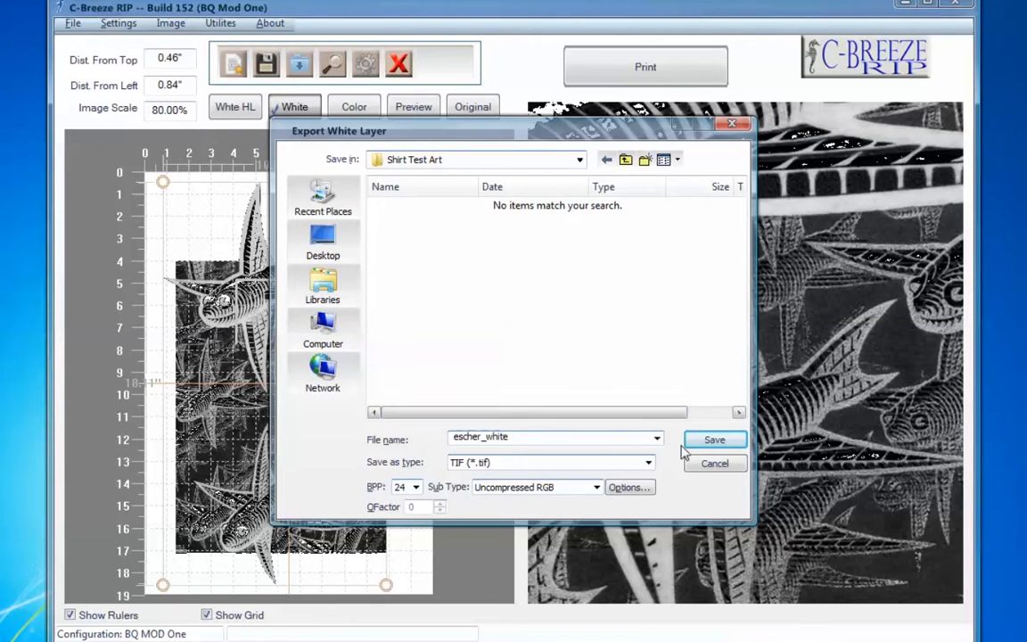
left_click(714, 440)
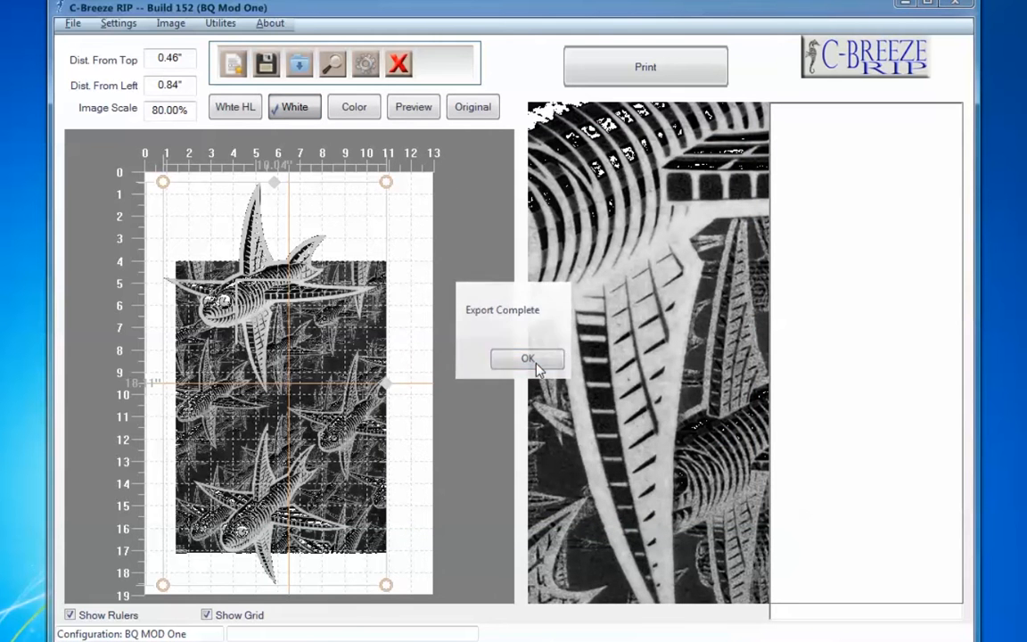
left_click(533, 361)
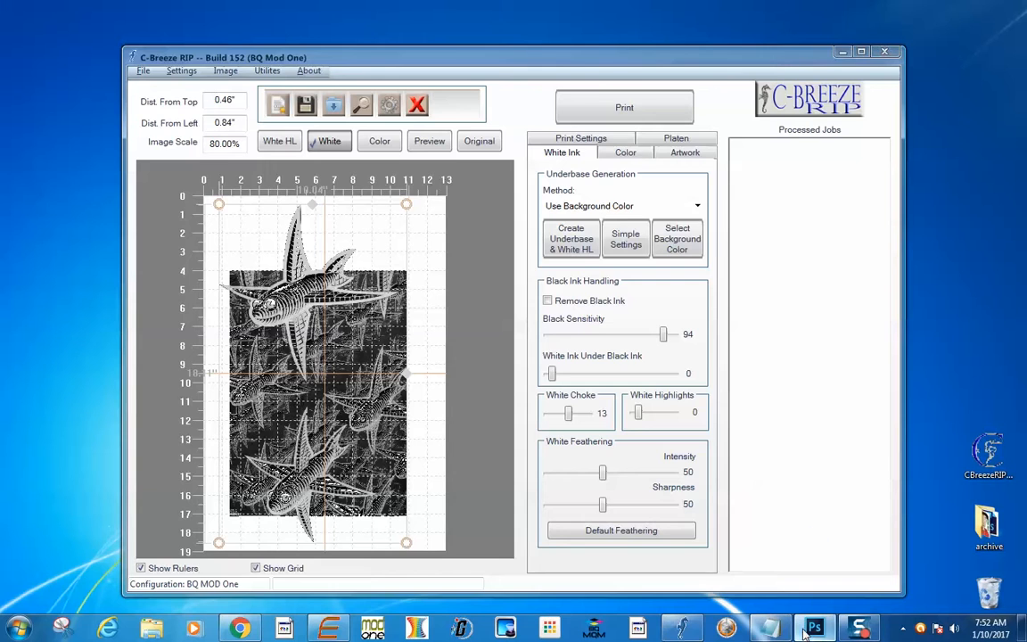
Switch to Photoshop and open escher_white.tif from the Shirt Test Art folder
left_click(814, 628)
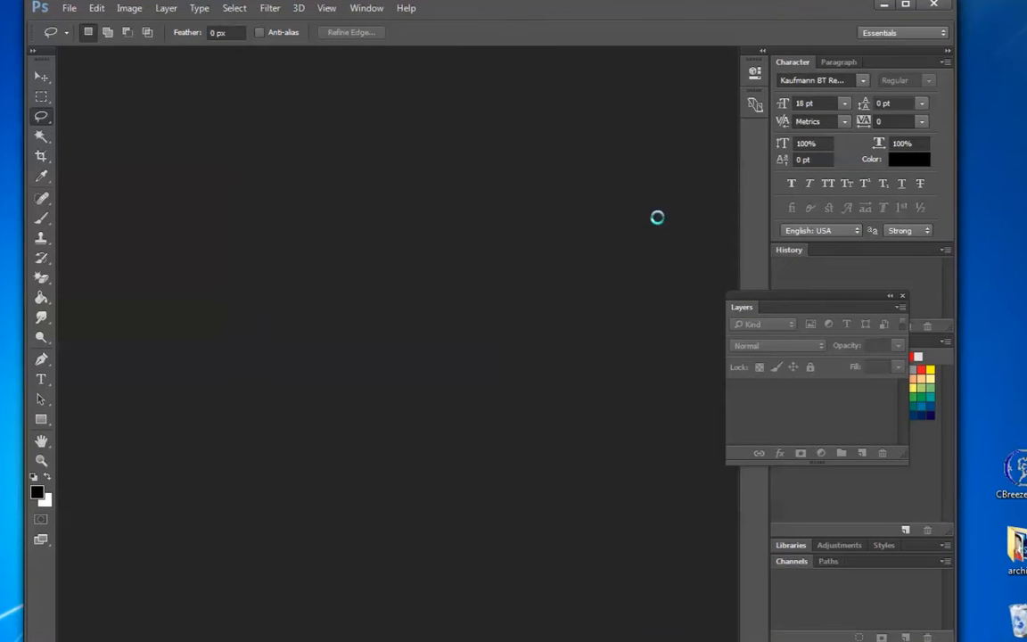
key("ctrl+o")
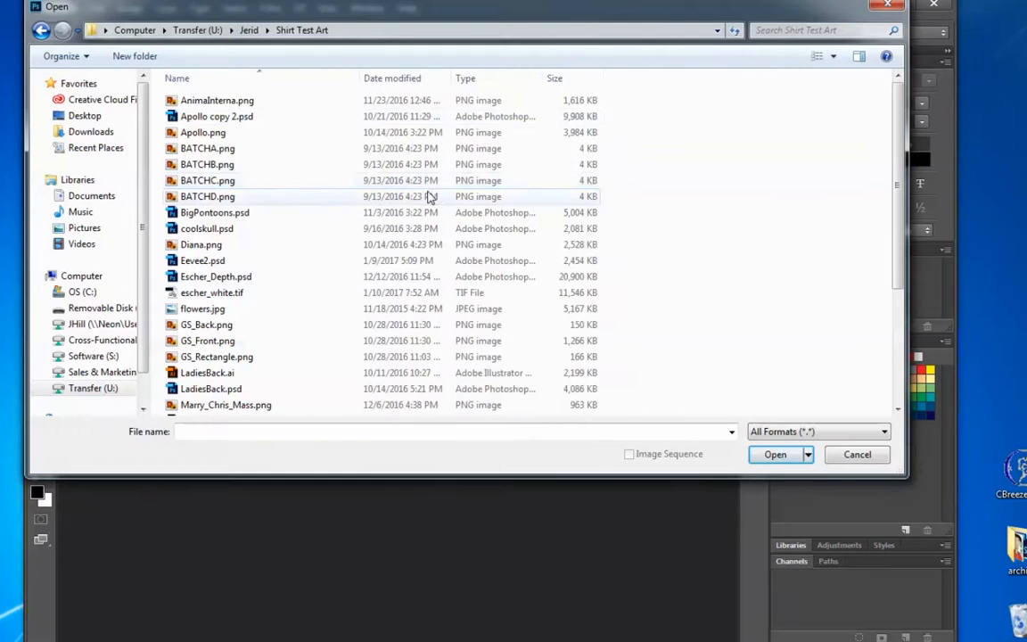
double_click(208, 293)
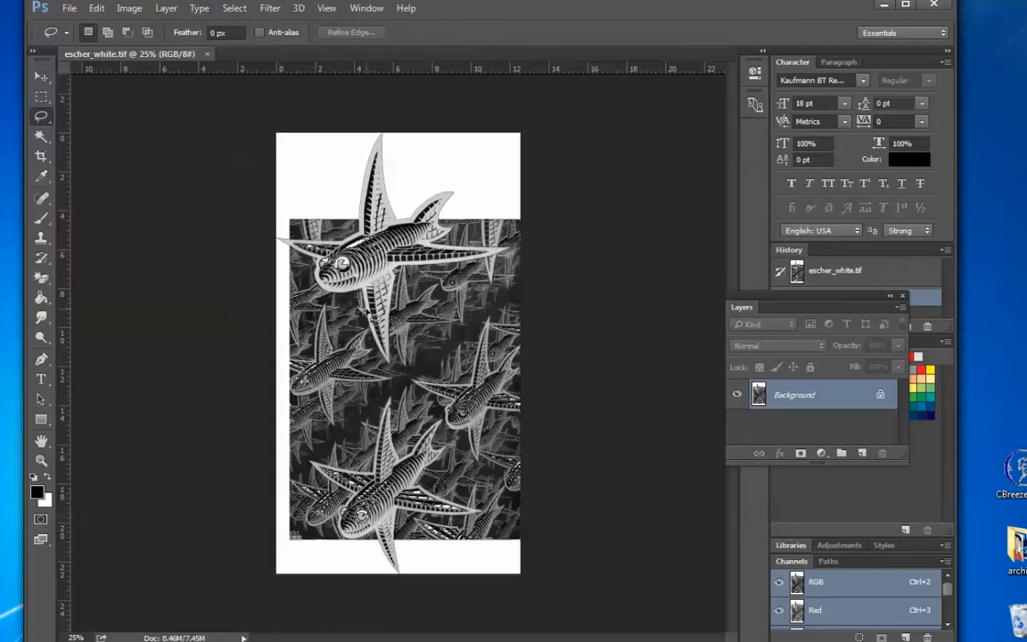
Inspect the underbase detail around the large fish's upper fin, and unlock the Background layer for editing
left_click(41, 460)
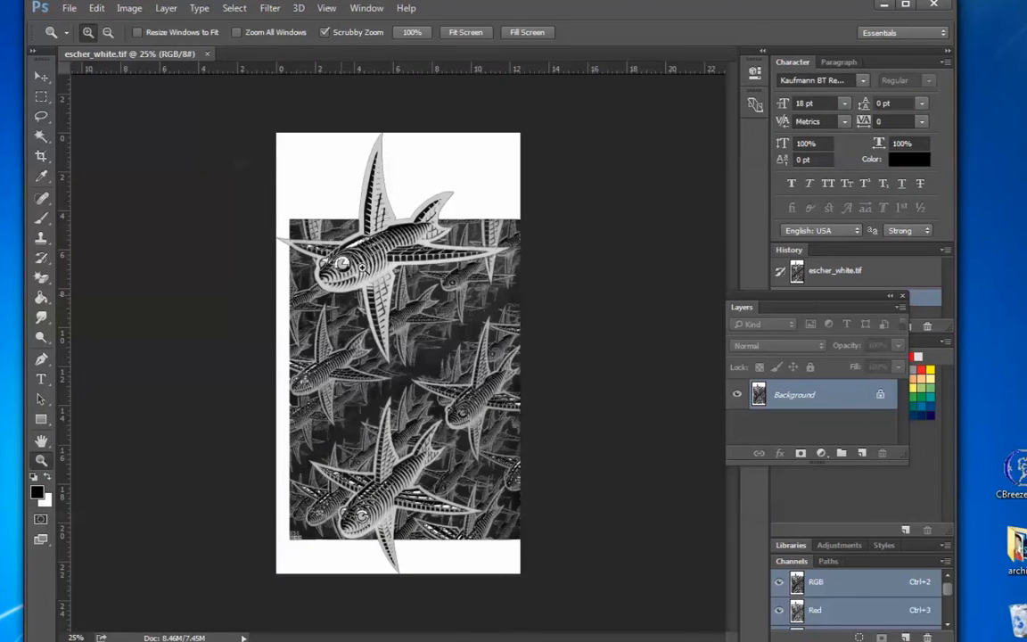
left_click_drag(337, 197, 377, 209)
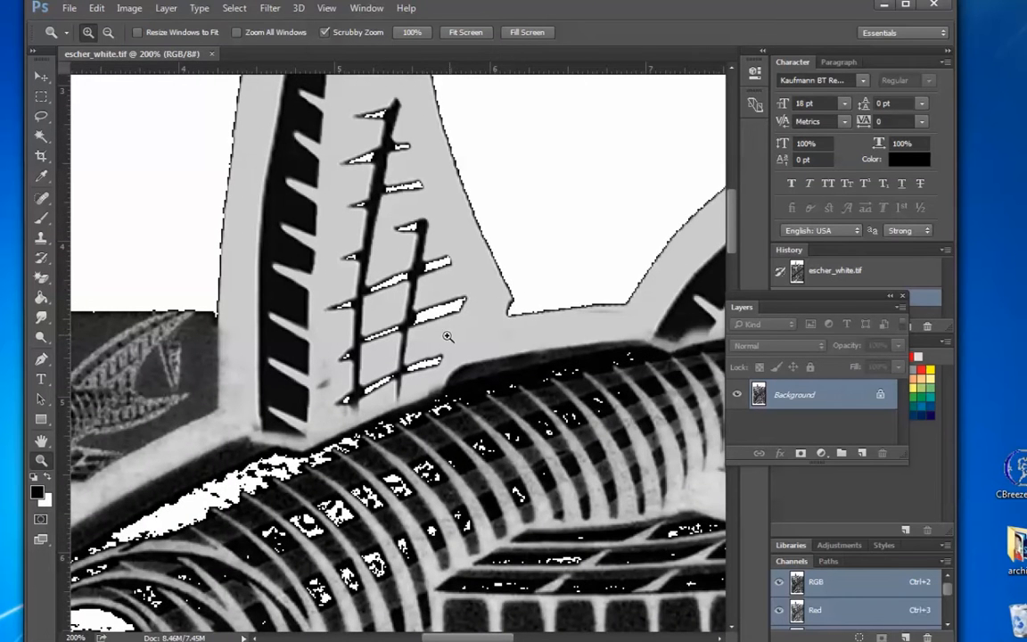
key("ctrl+0")
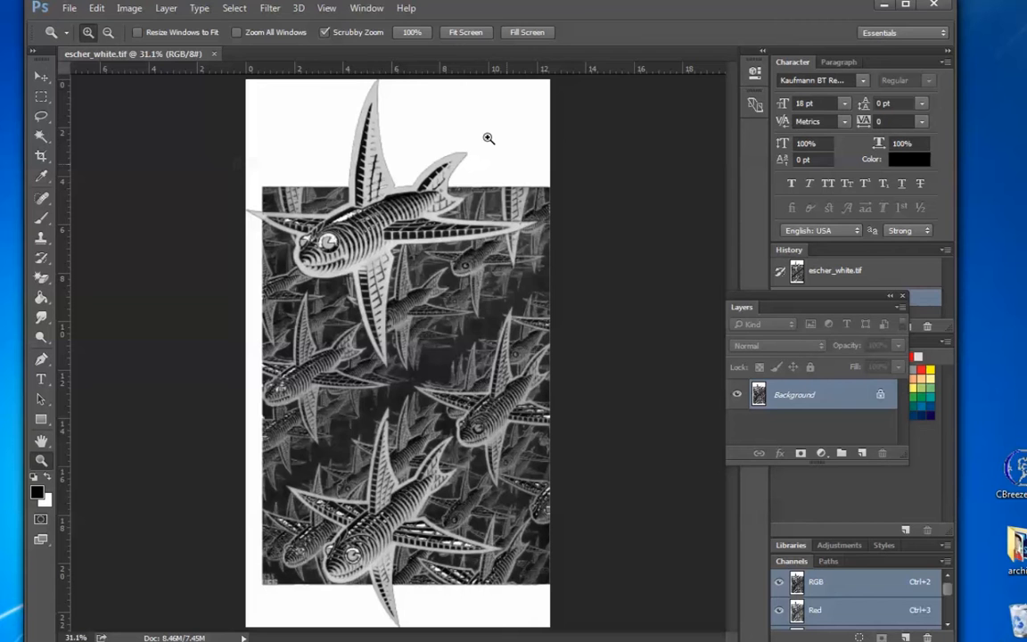
left_click(367, 11)
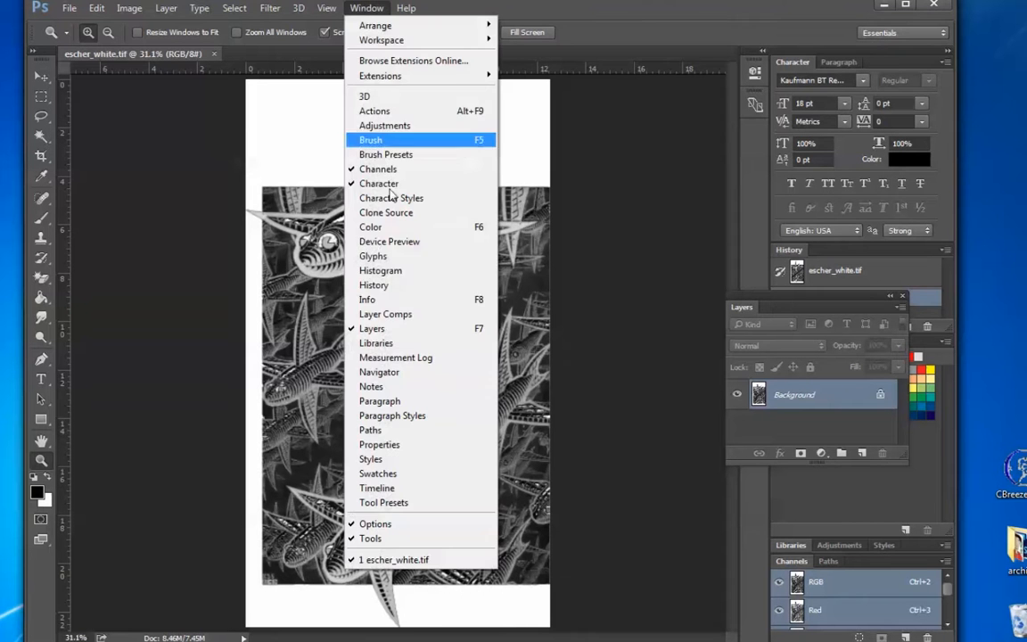
left_click(788, 430)
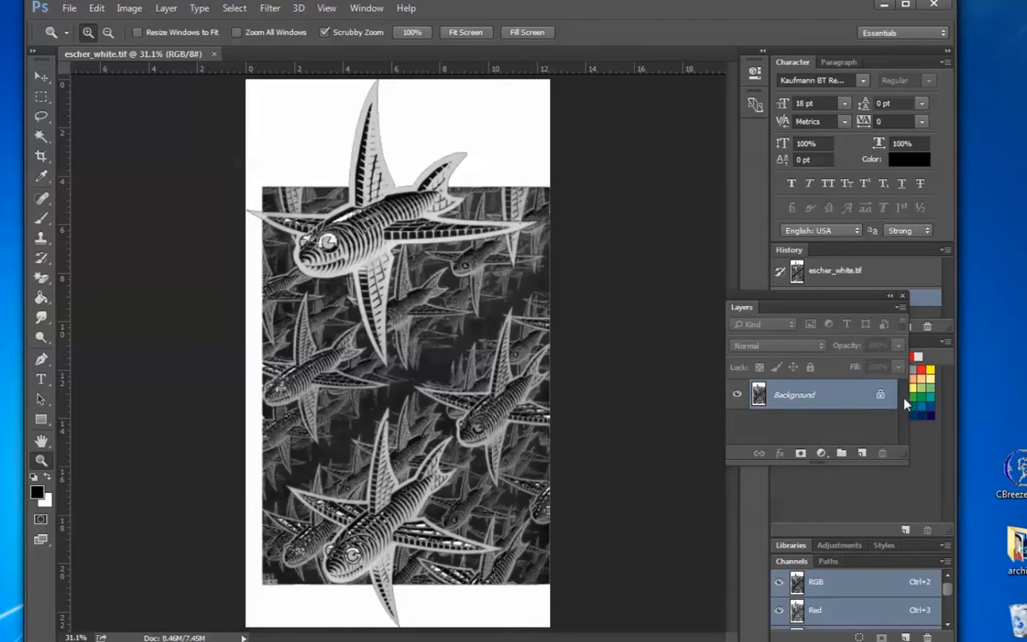
left_click(881, 398)
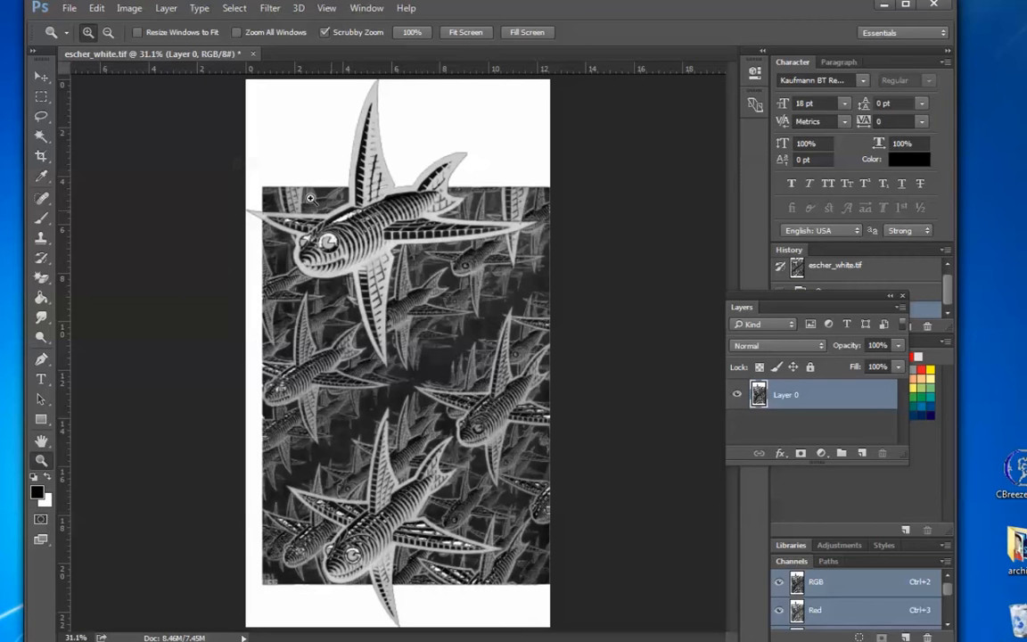
Select the white background beside the large fish's upper fin with the Magic Wand
left_click(41, 137)
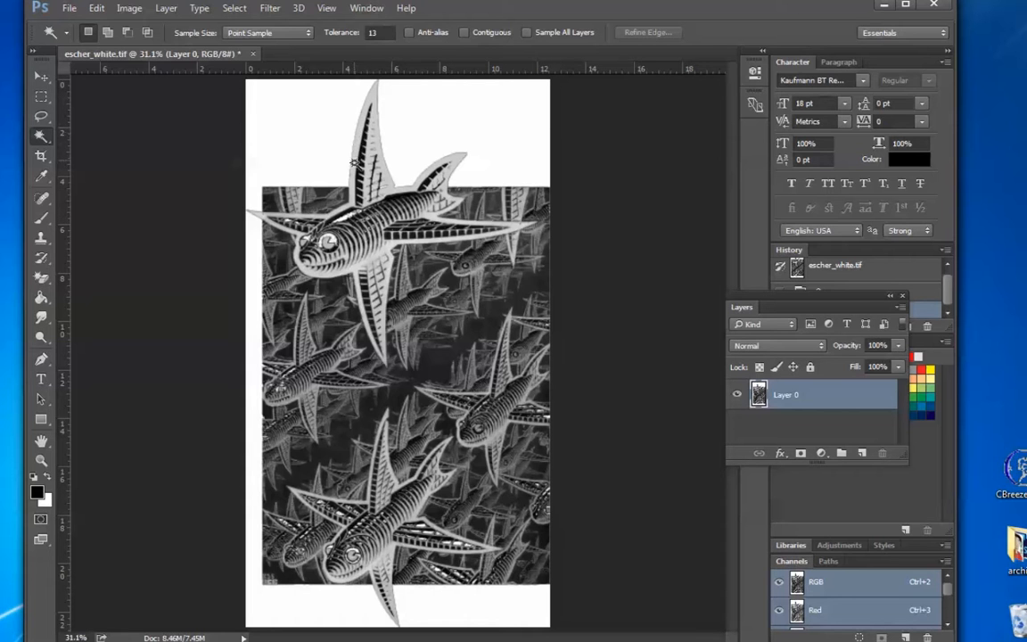
left_click(41, 461)
left_click_drag(321, 126, 624, 276)
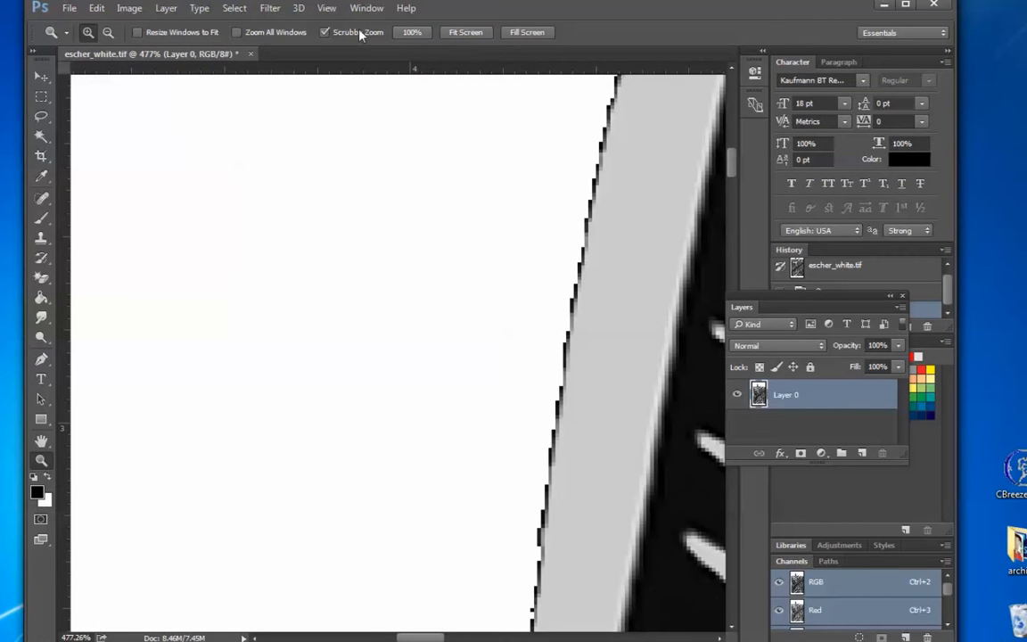
left_click(41, 135)
left_click(497, 302)
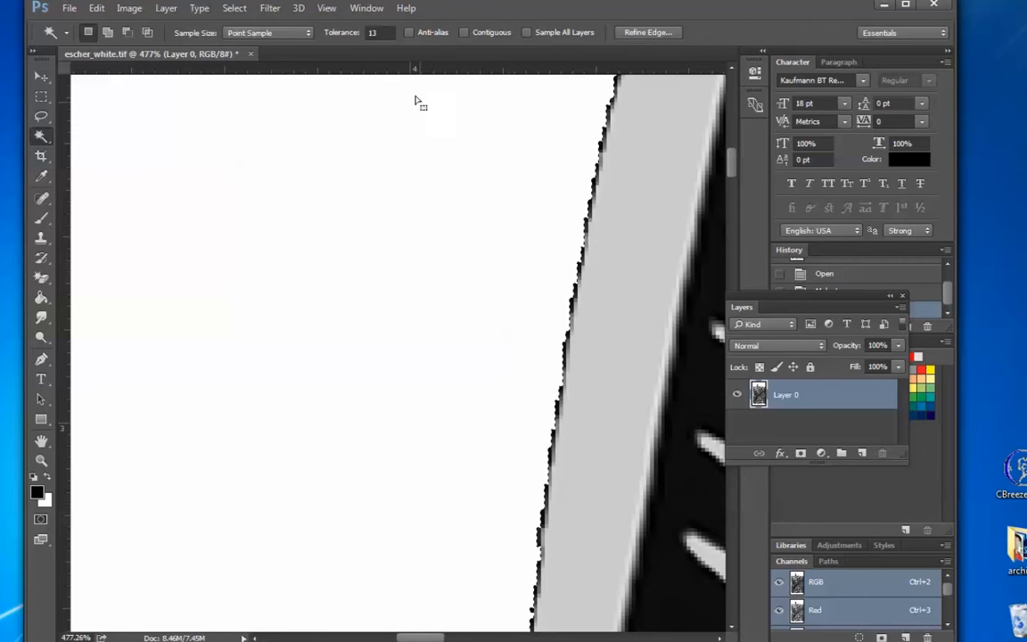
Set the Magic Wand tolerance to 100 and sample the white background again
left_click(379, 32)
type("100")
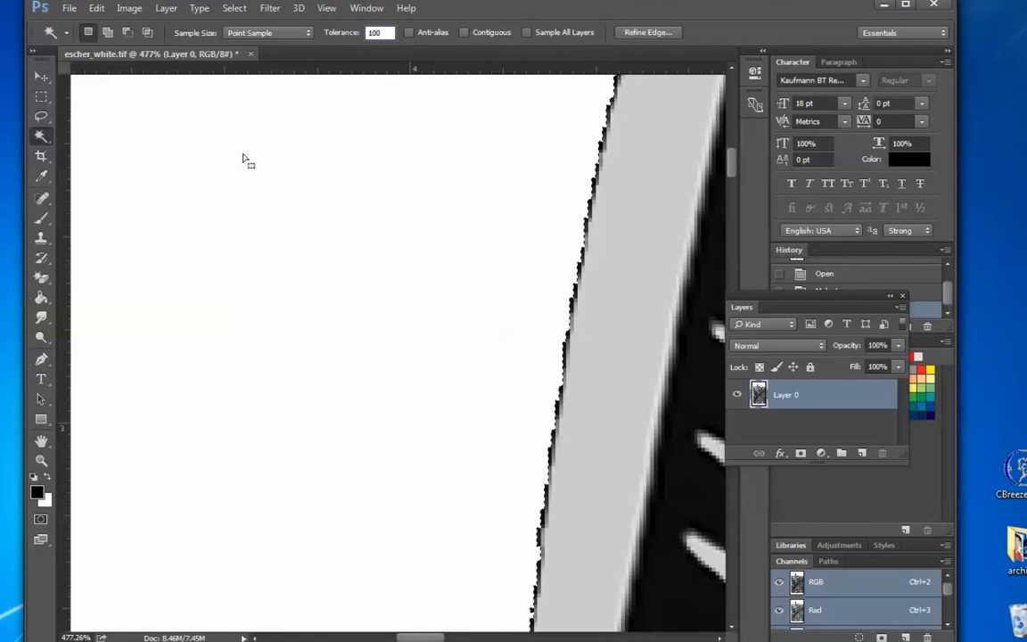
key("Return")
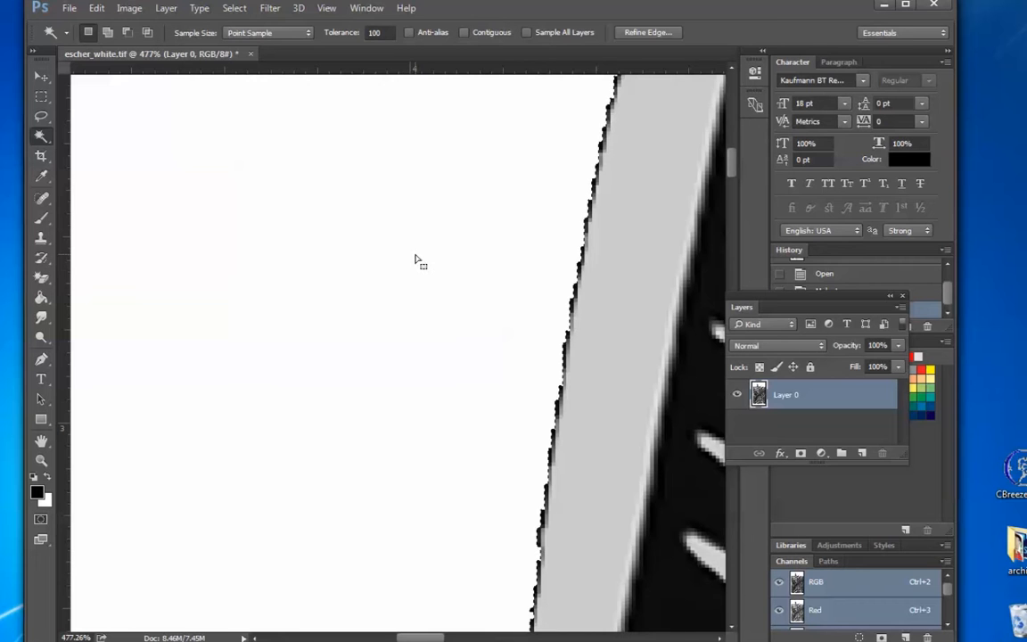
left_click(414, 256)
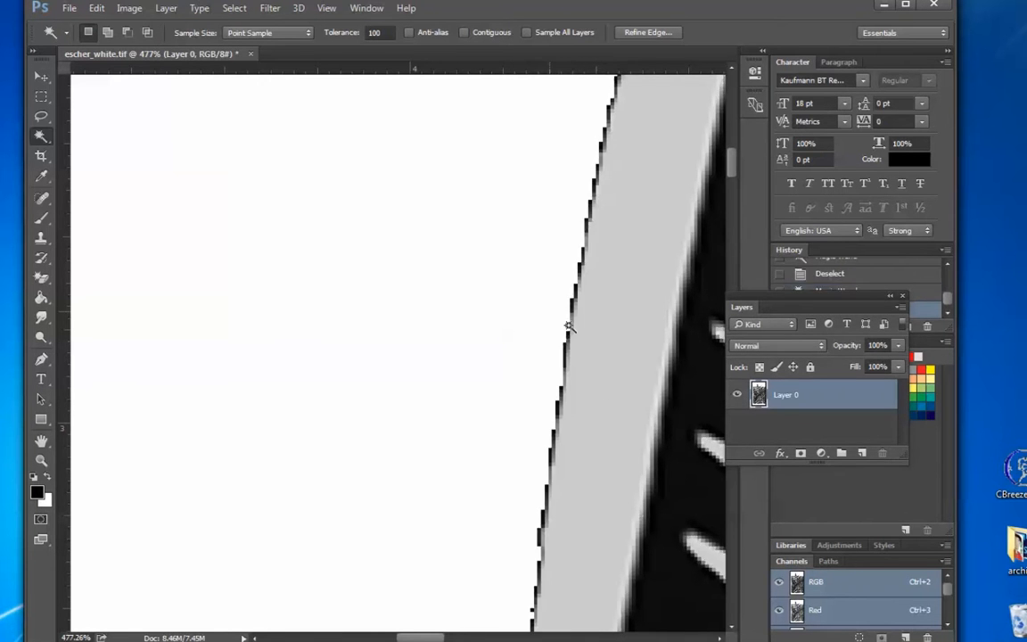
Set the Magic Wand tolerance to 13, enable Contiguous, and select the white background above the artwork
key("ctrl+d")
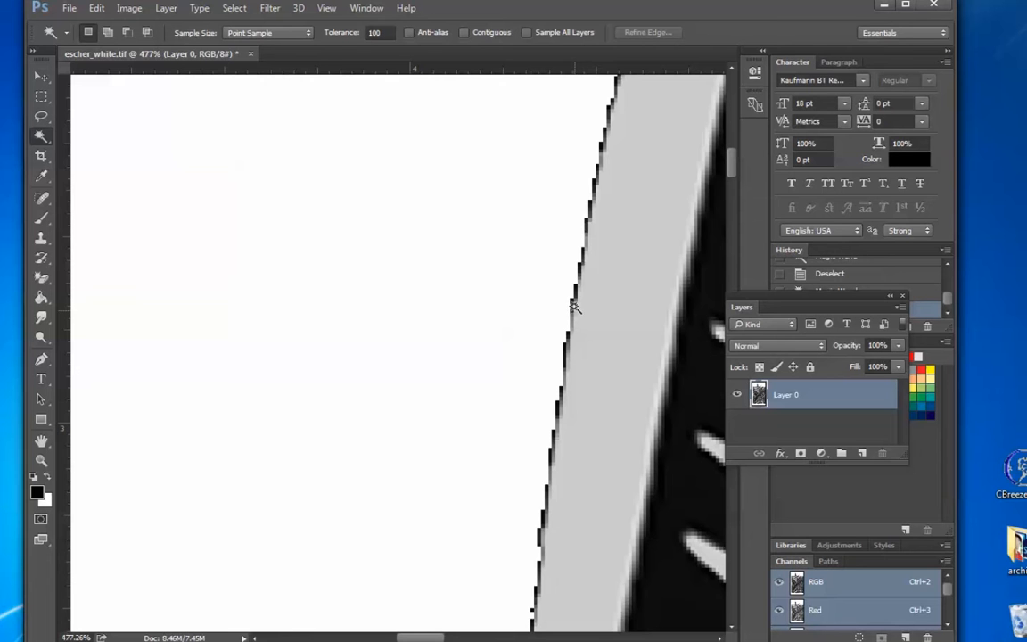
key("ctrl+0")
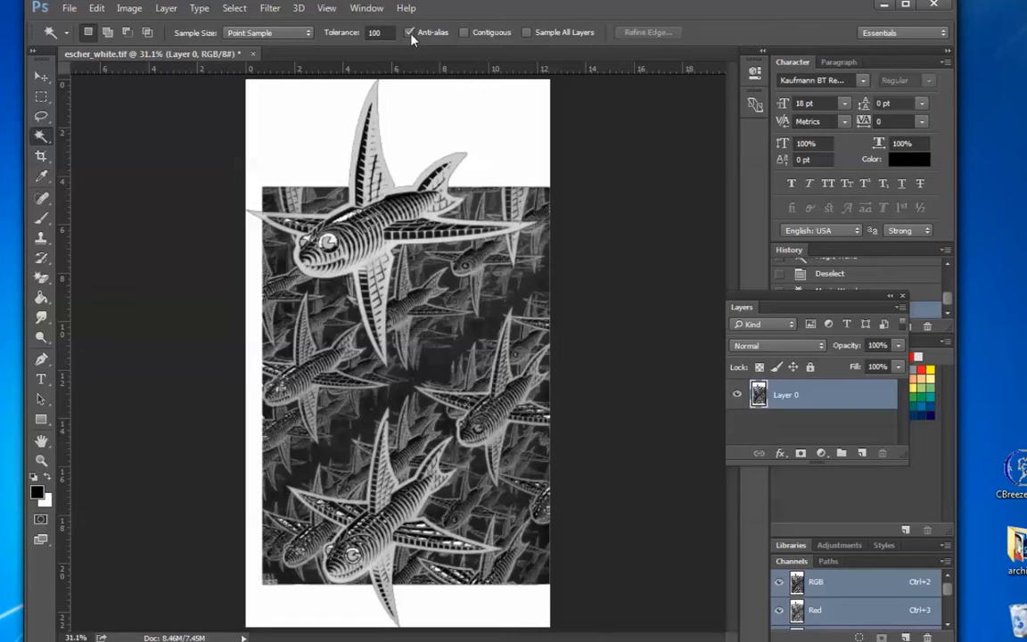
left_click(343, 32)
type("13")
left_click(422, 118)
key("ctrl+d")
left_click(460, 114)
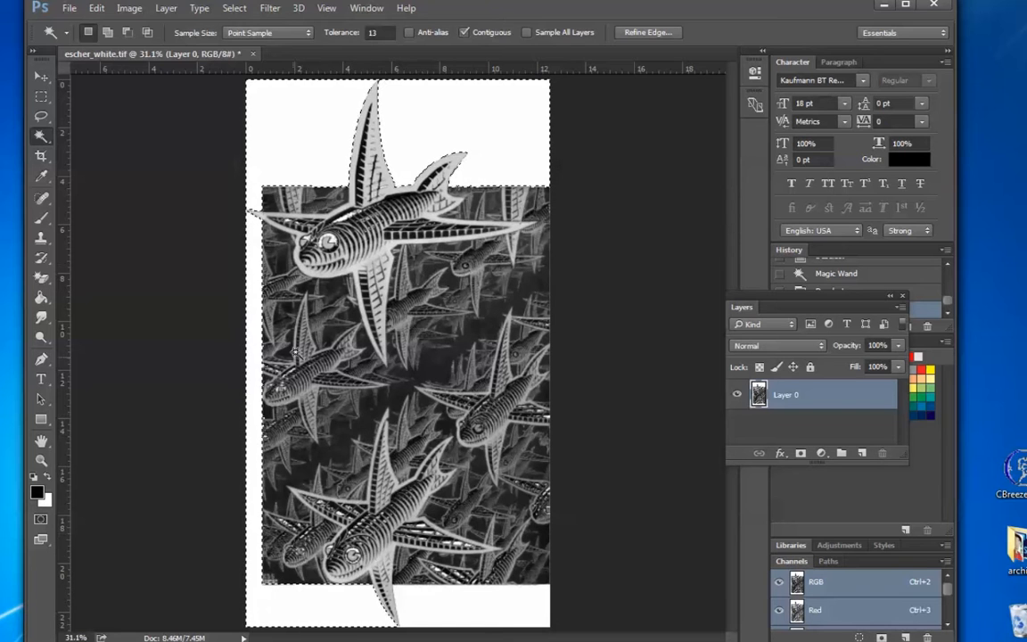
Turn off Contiguous for the Magic Wand, select the white areas throughout the image, delete them, and clear the selection
left_click(467, 33)
key("ctrl+d")
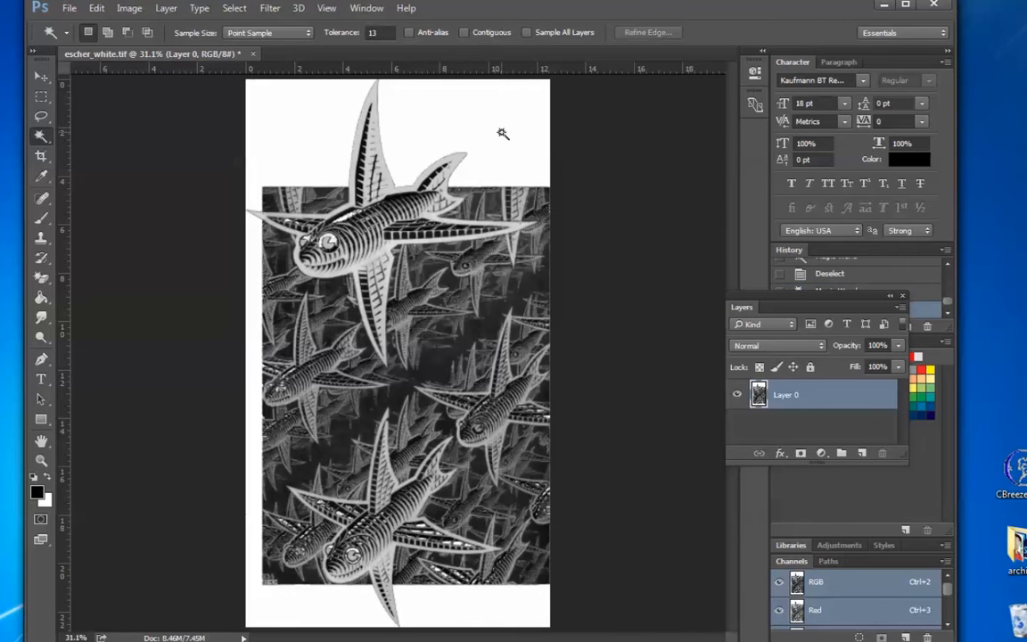
left_click(478, 121)
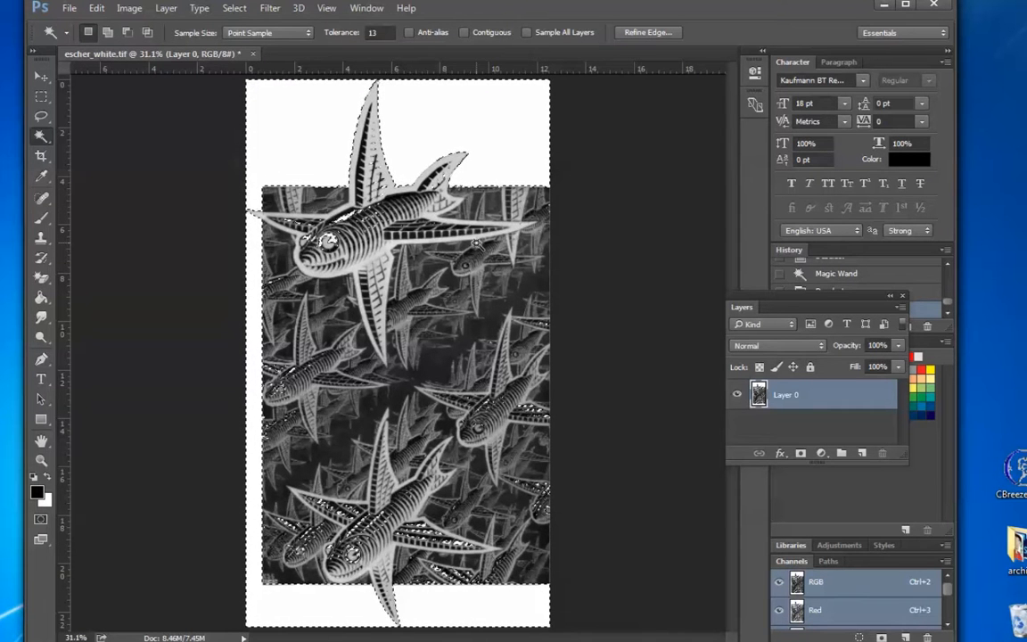
key("Delete")
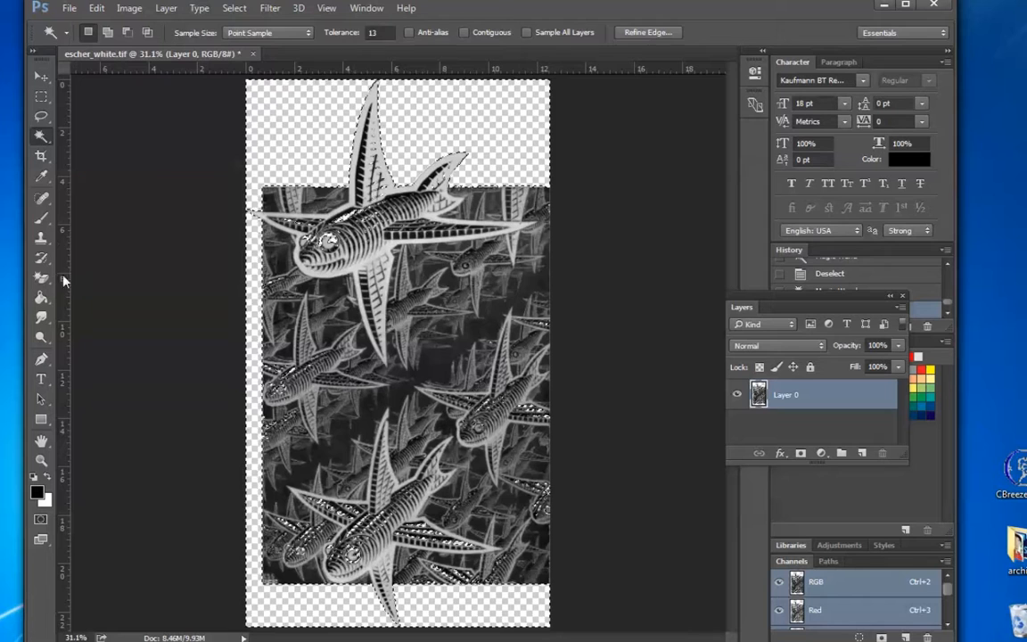
left_click(41, 117)
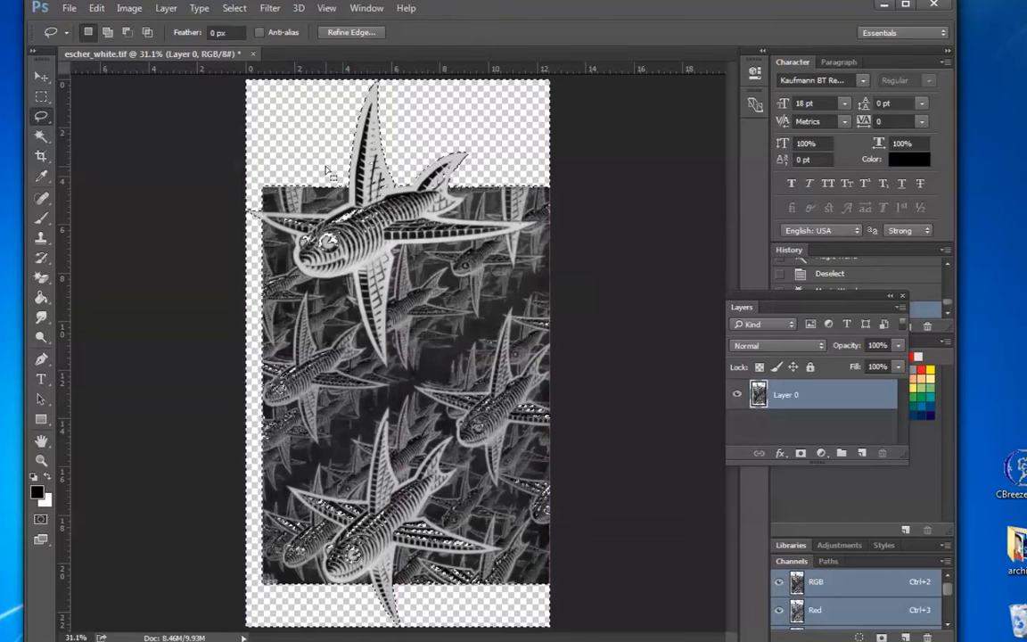
key("ctrl+d")
Place a horizontal guide along the top edge of the rectangular fish pattern
left_click(41, 460)
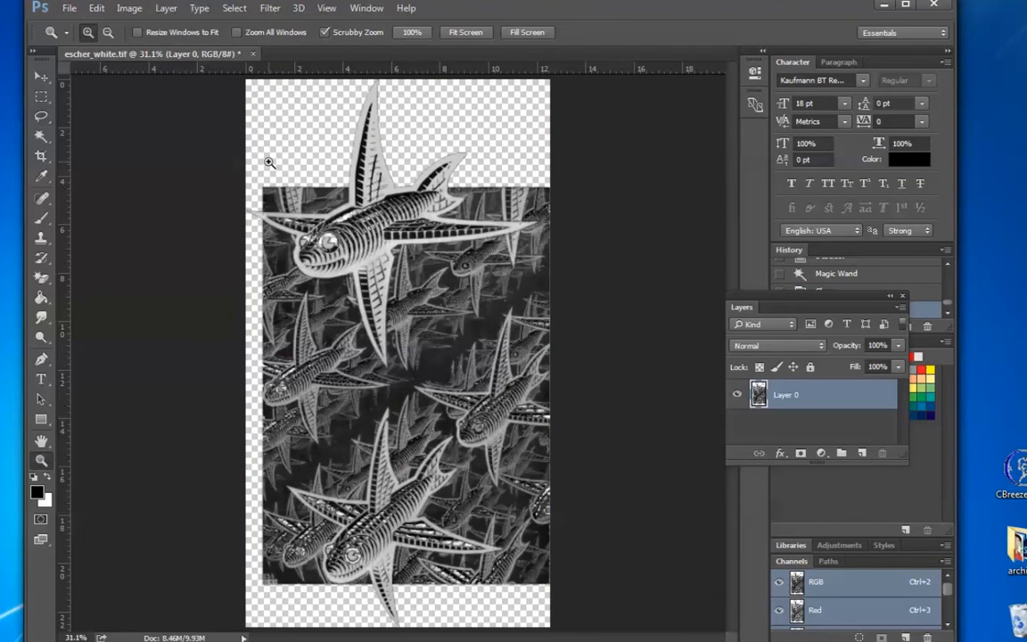
left_click_drag(269, 161, 392, 284)
left_click_drag(429, 69, 478, 247)
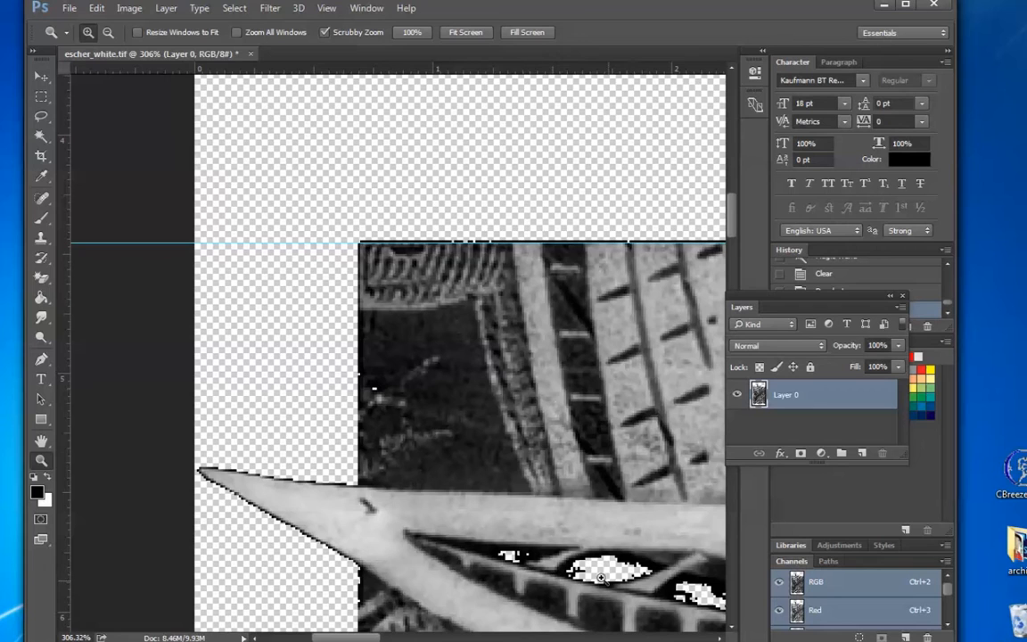
key("ctrl+0")
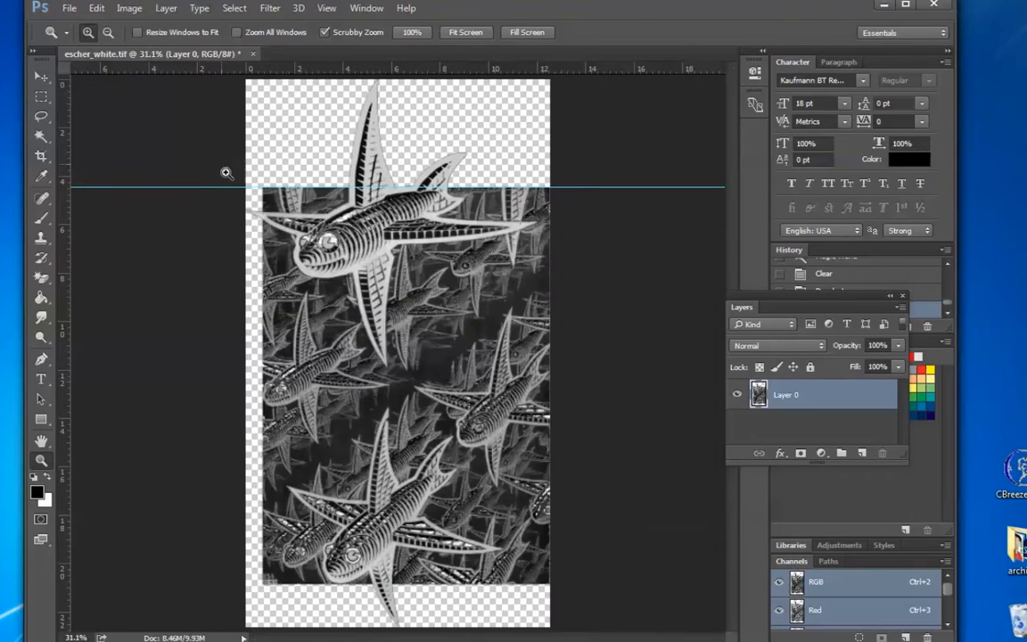
Check the large fish's eye up close and place a vertical guide along the rectangular pattern's left edge
left_click_drag(362, 256, 553, 365)
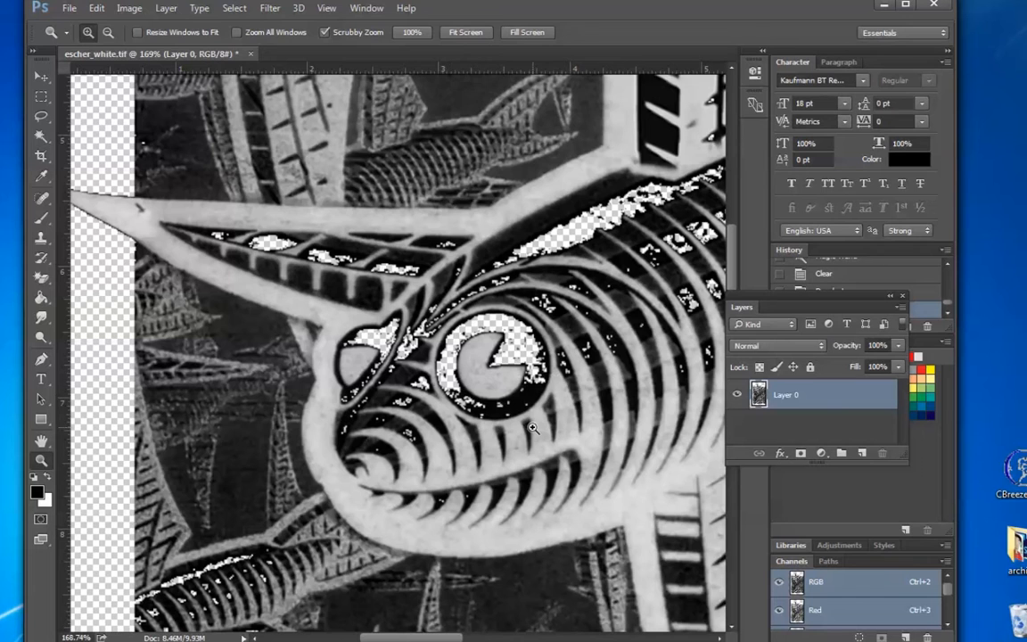
key("ctrl+0")
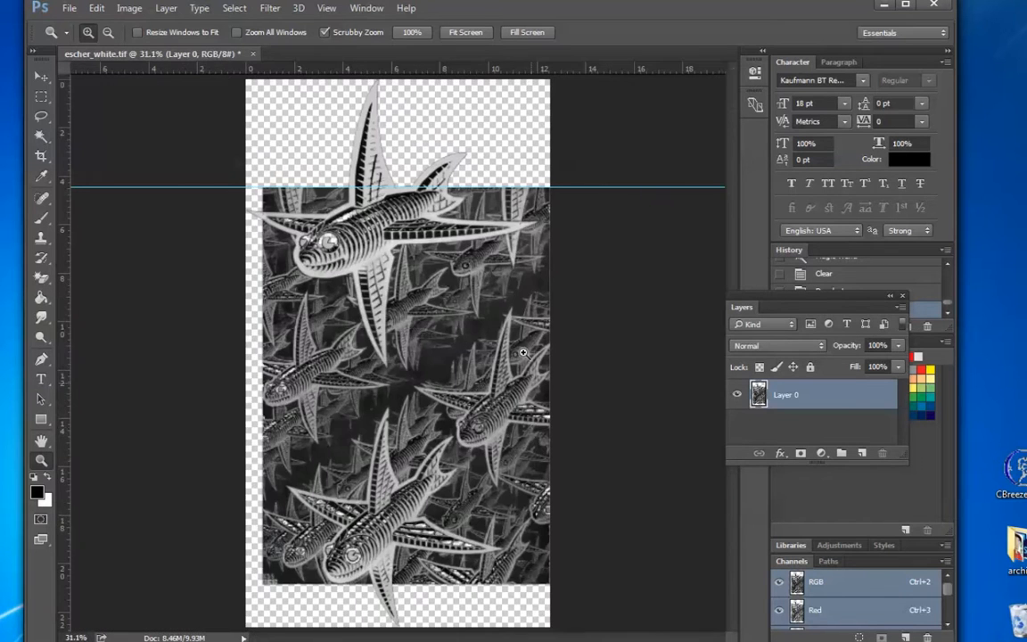
left_click_drag(231, 186, 383, 246)
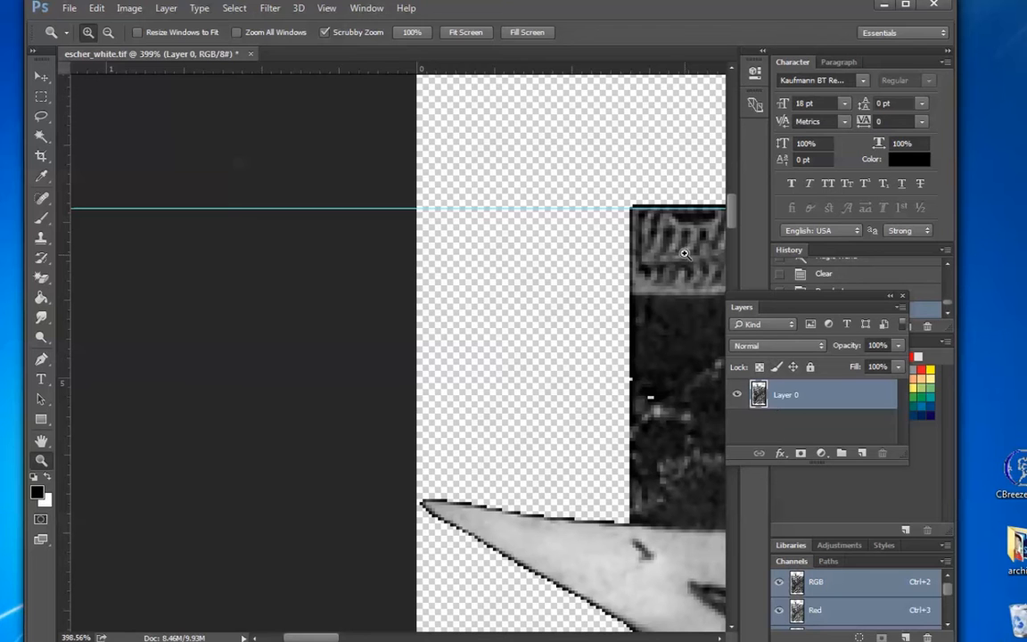
left_click_drag(63, 277, 633, 285)
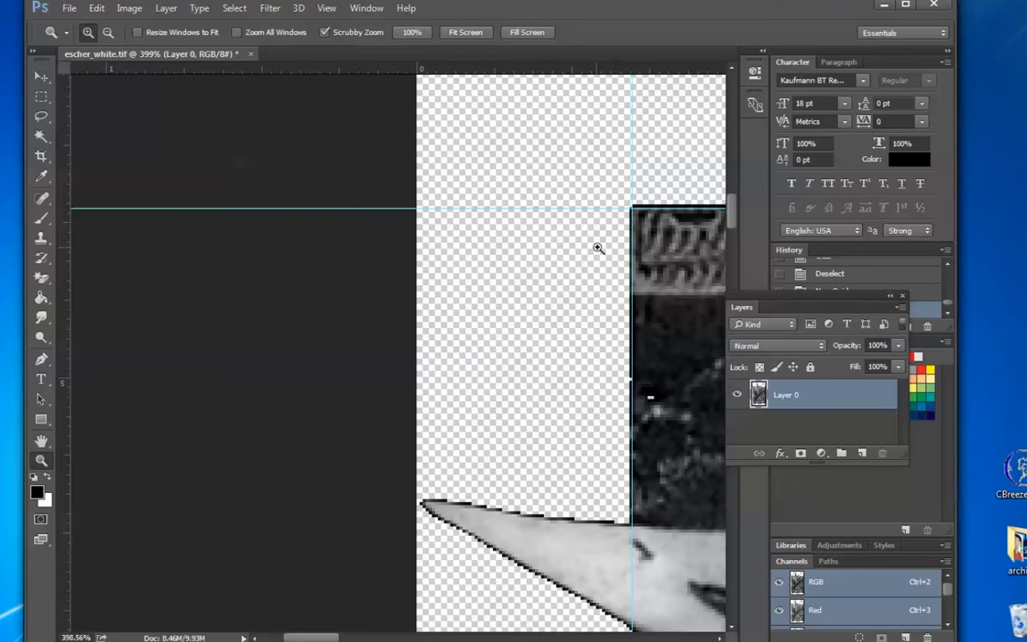
key("ctrl+0")
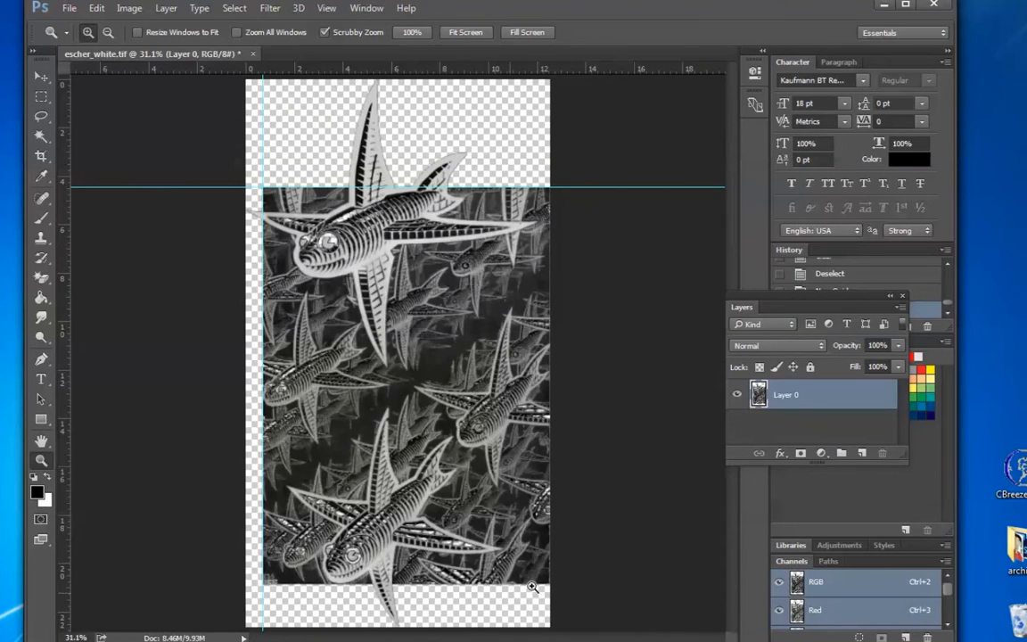
Place a horizontal guide along the bottom edge of the rectangular fish pattern
left_click_drag(300, 567, 505, 587)
scroll(486, 505, "down", 3)
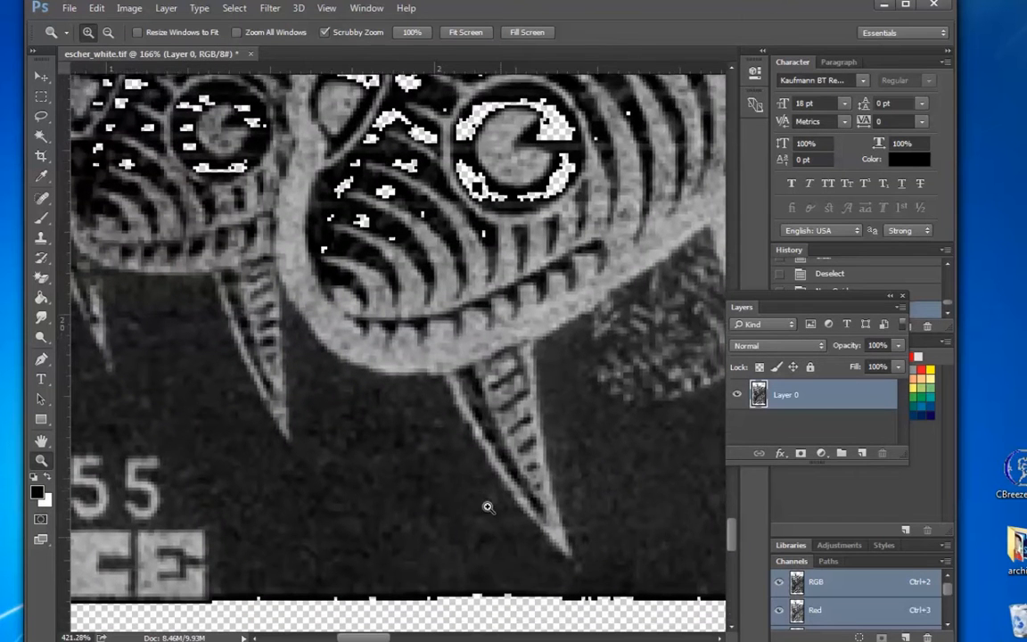
left_click_drag(405, 67, 576, 532)
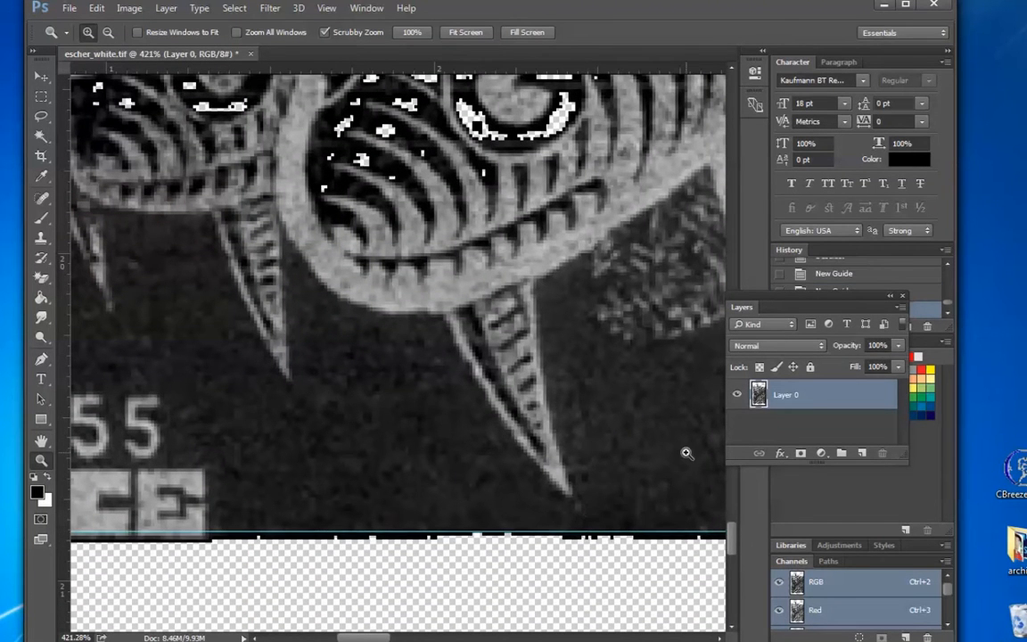
key("ctrl+0")
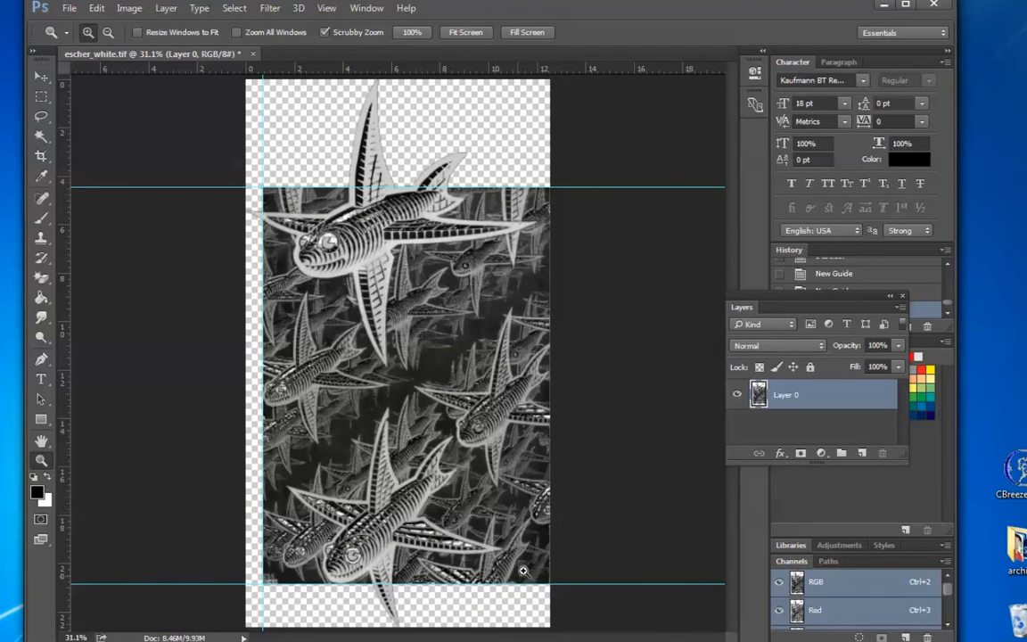
Place a vertical guide along the right edge of the rectangular fish pattern
left_click_drag(533, 572, 662, 611)
left_click(681, 638)
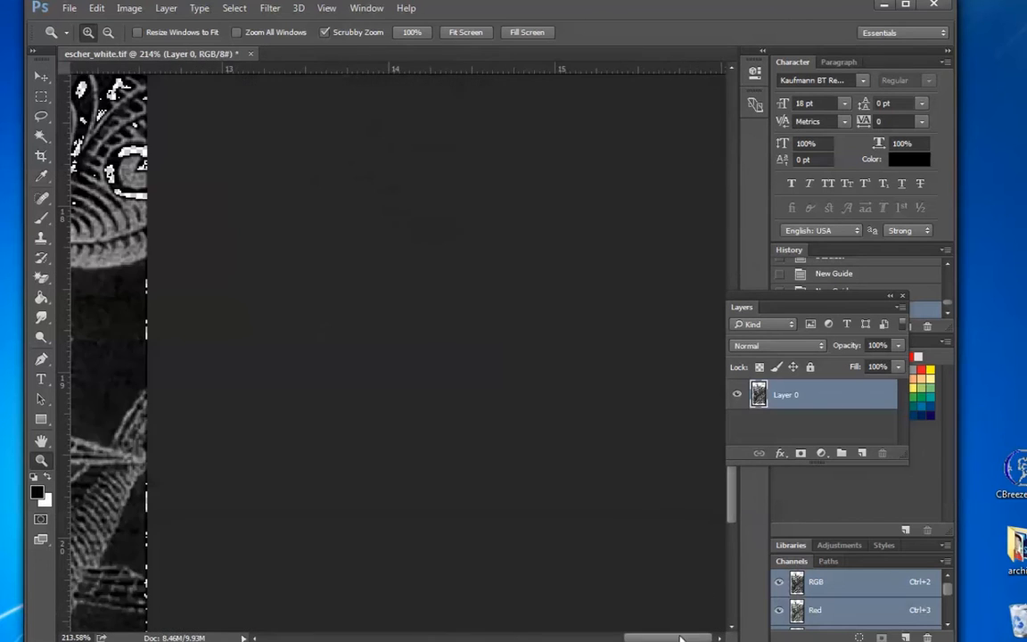
left_click_drag(115, 253, 175, 288)
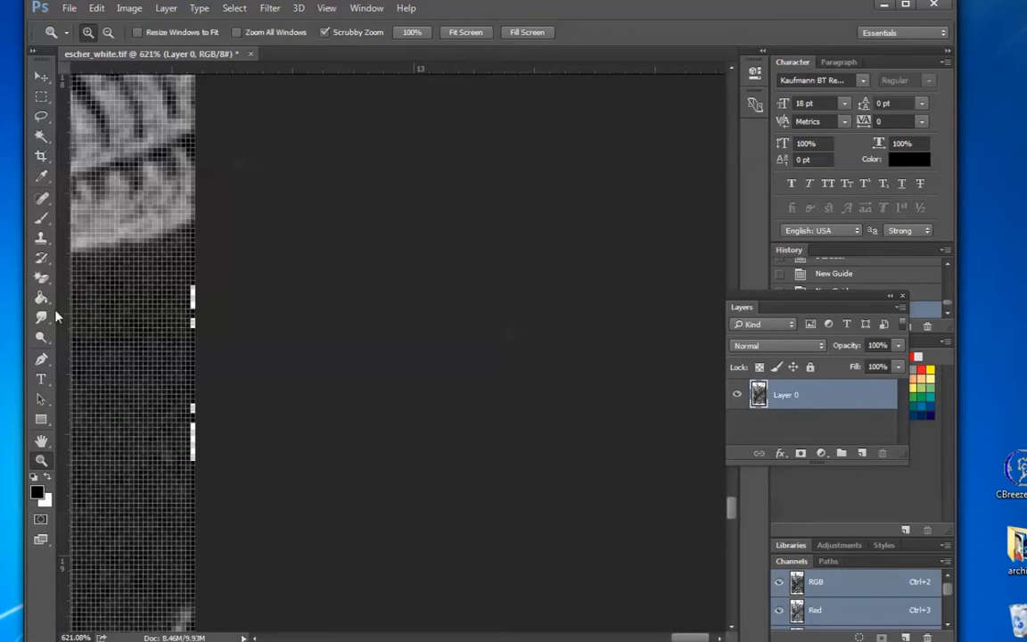
left_click_drag(64, 316, 190, 355)
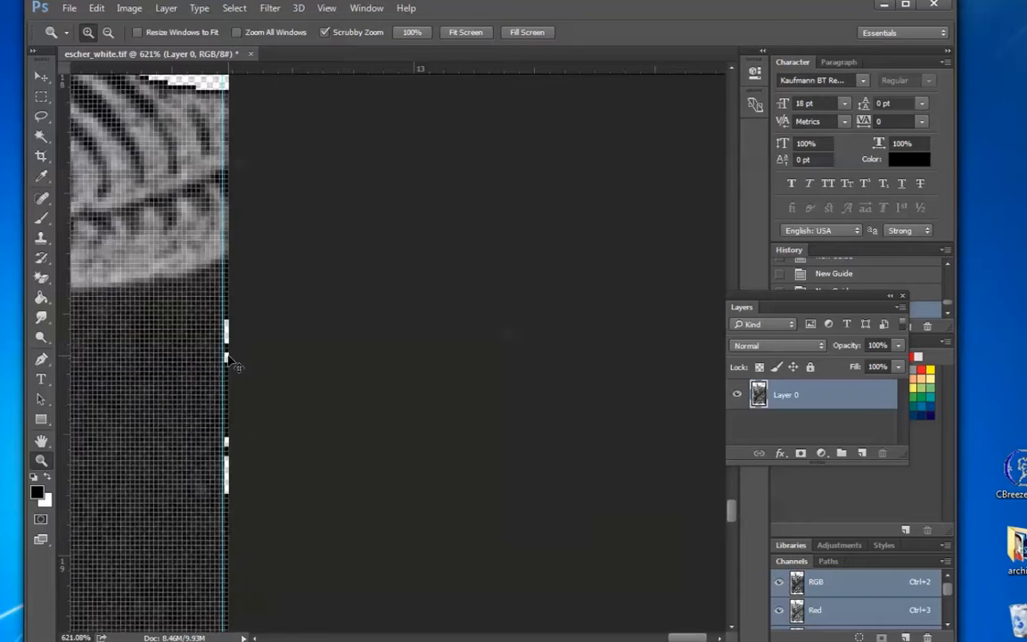
key("ctrl+0")
Marquee-select the rectangle bounded by the four guides, fill it with black on a new layer beneath Layer 0, and deselect
left_click(42, 97)
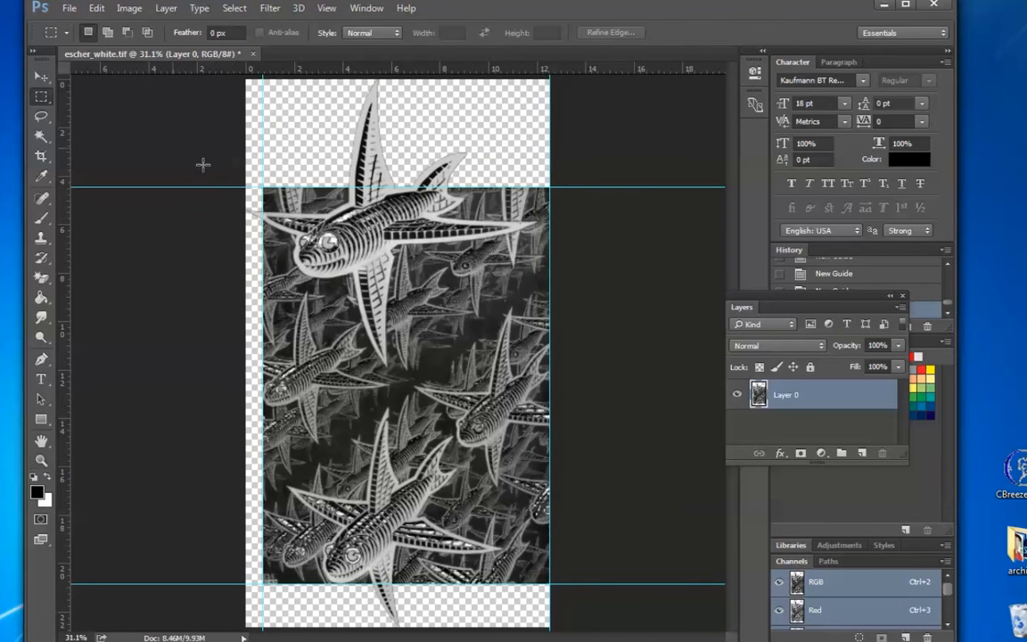
left_click_drag(263, 187, 550, 584)
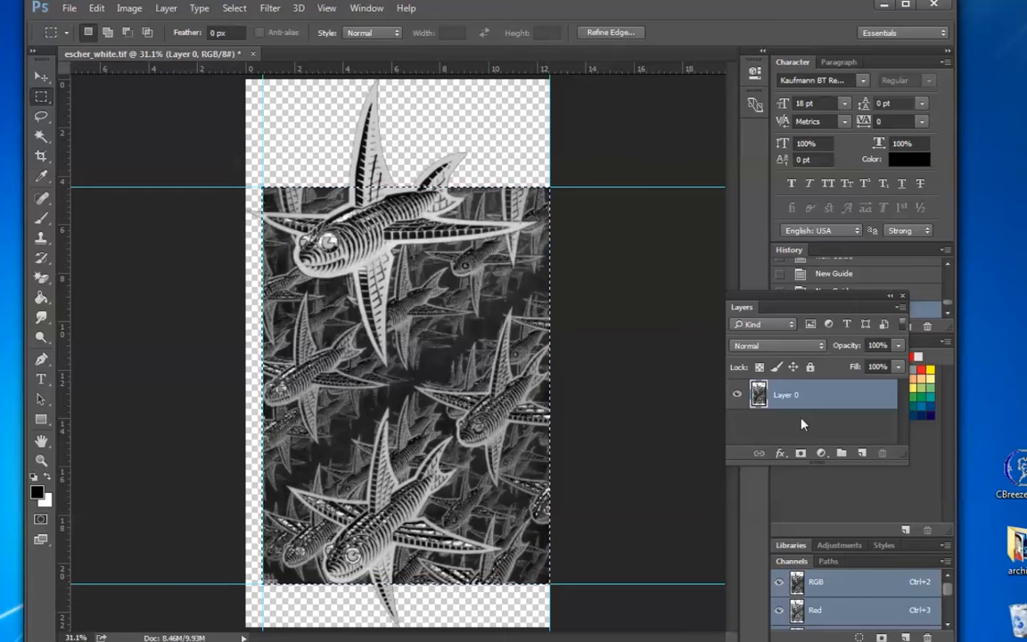
left_click(863, 453)
left_click_drag(785, 394, 720, 406)
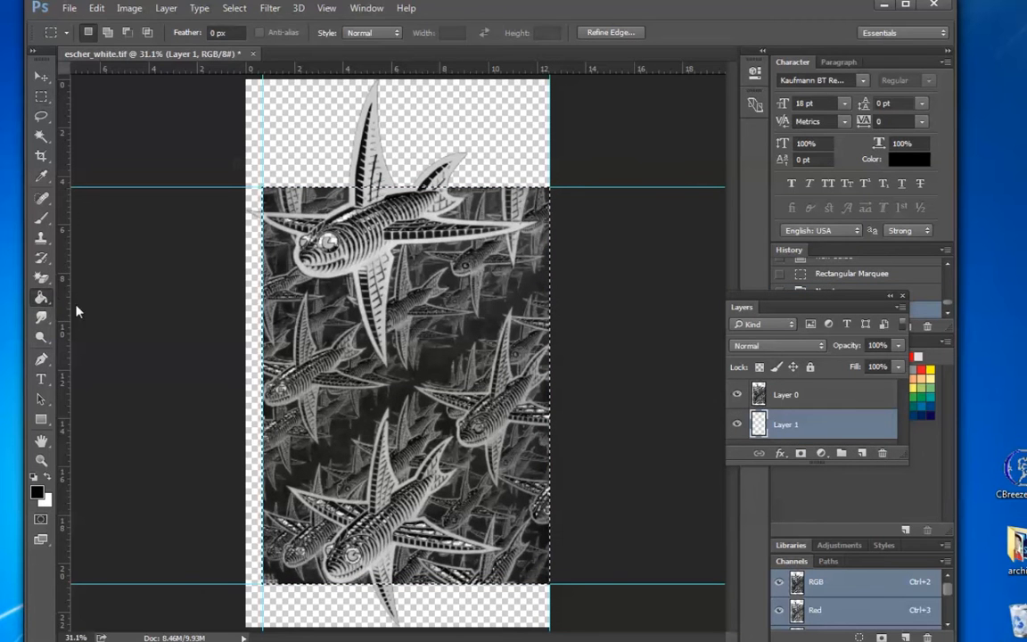
left_click(41, 297)
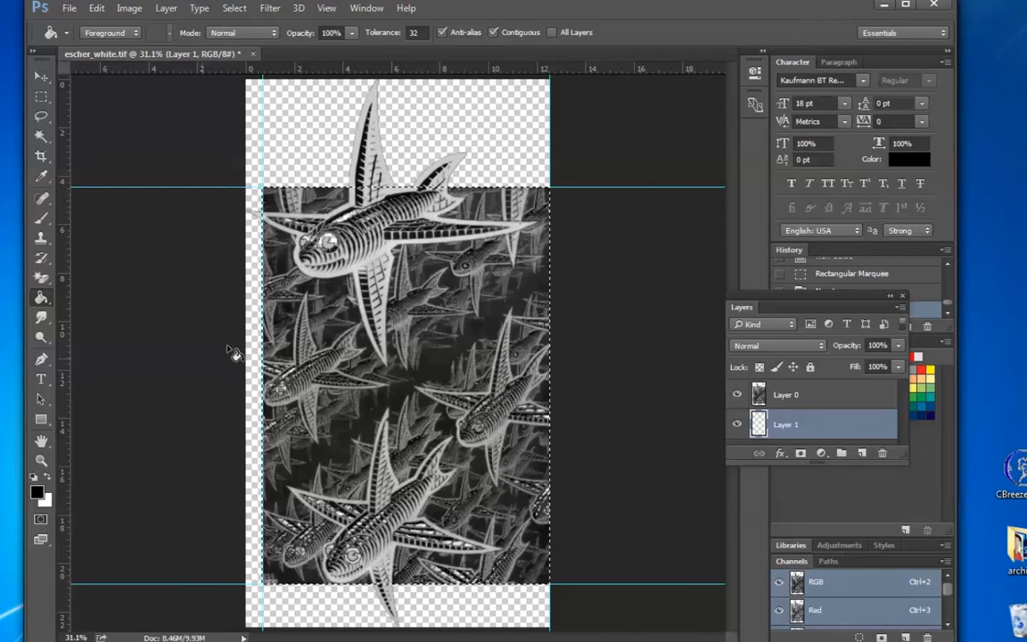
left_click(283, 327)
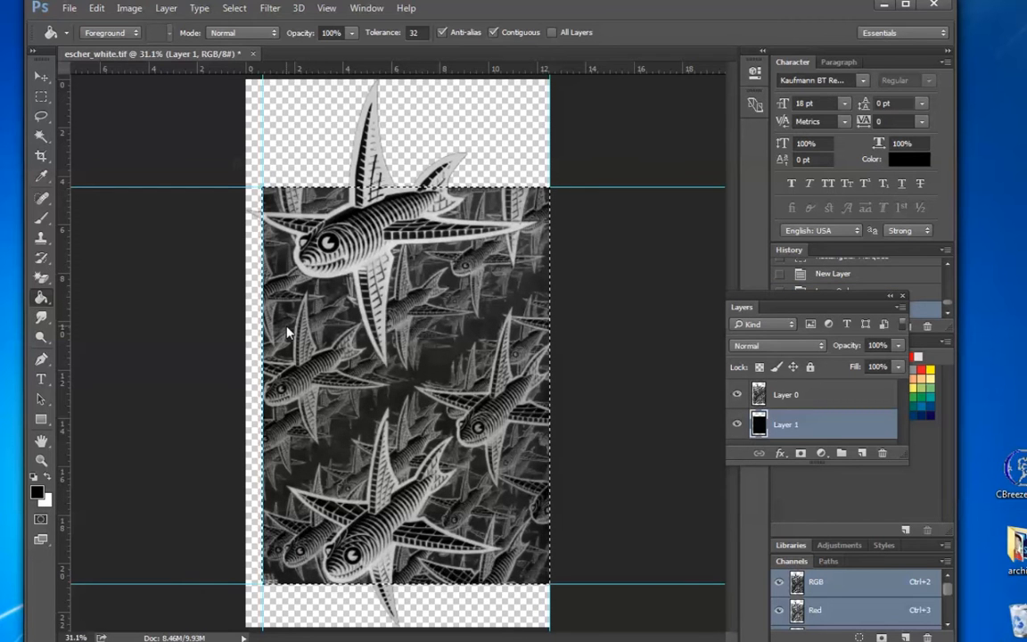
left_click(42, 117)
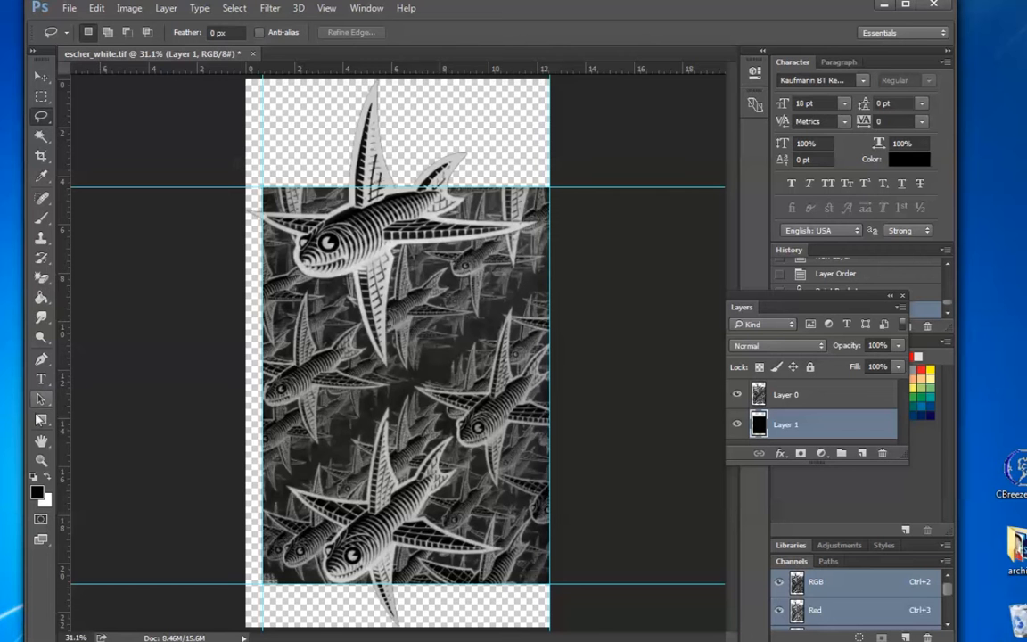
Lasso the cross-hatched area inside the large fish's upper fin, fill it with black on Layer 1, and deselect
left_click(42, 460)
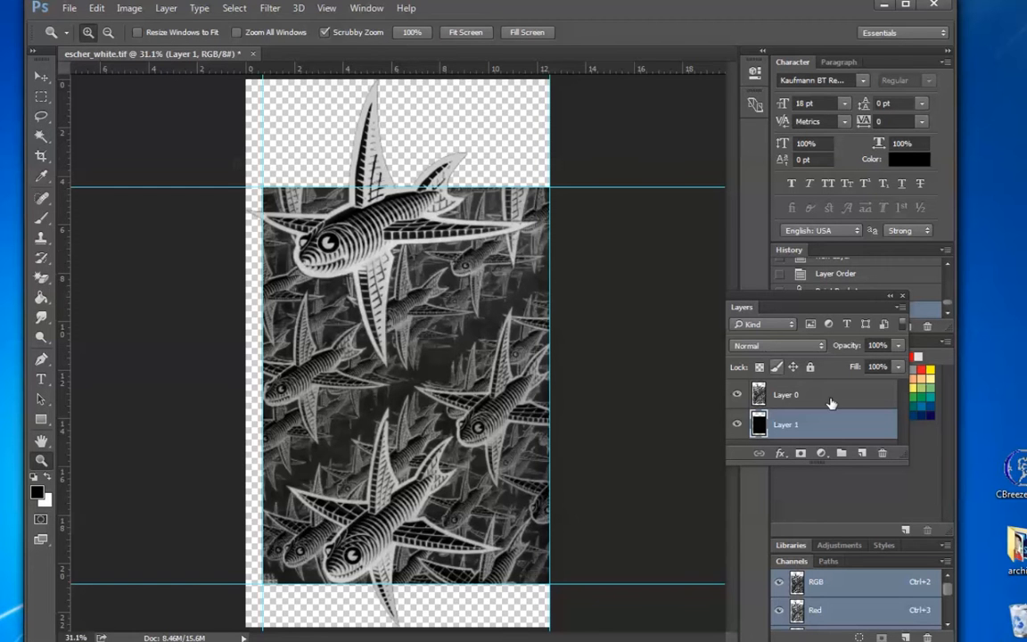
left_click(383, 108)
left_click(380, 111)
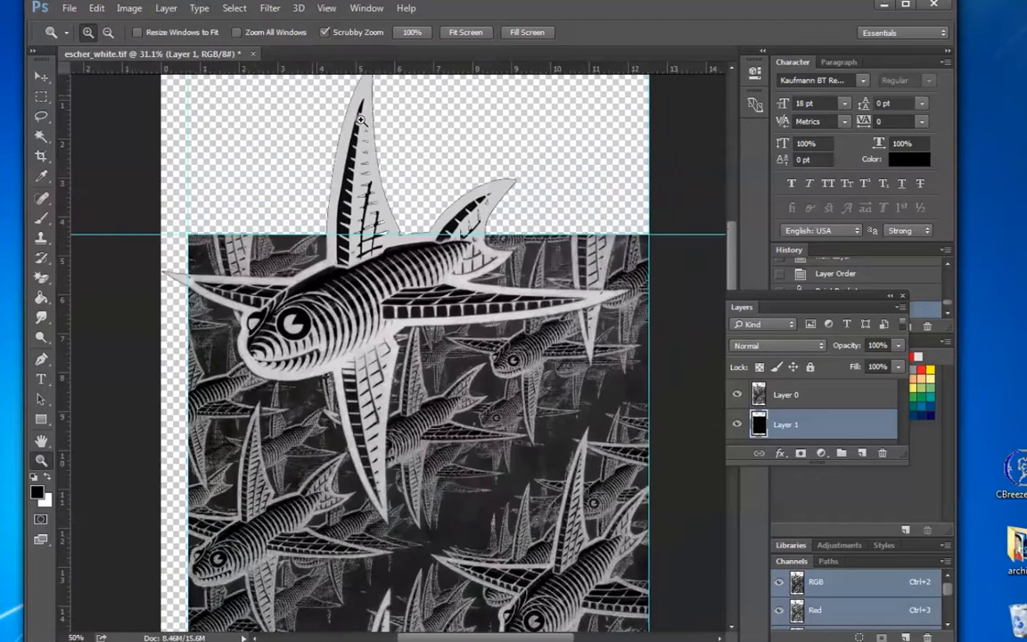
left_click(362, 119)
left_click(361, 119)
left_click(442, 307)
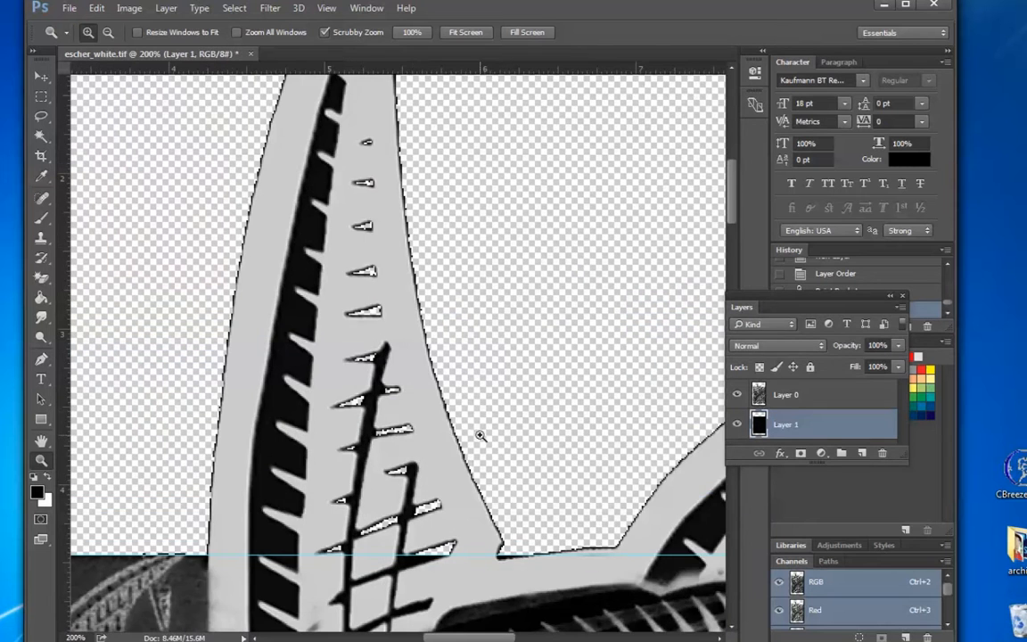
left_click(480, 435, "alt")
left_click(479, 435, "alt")
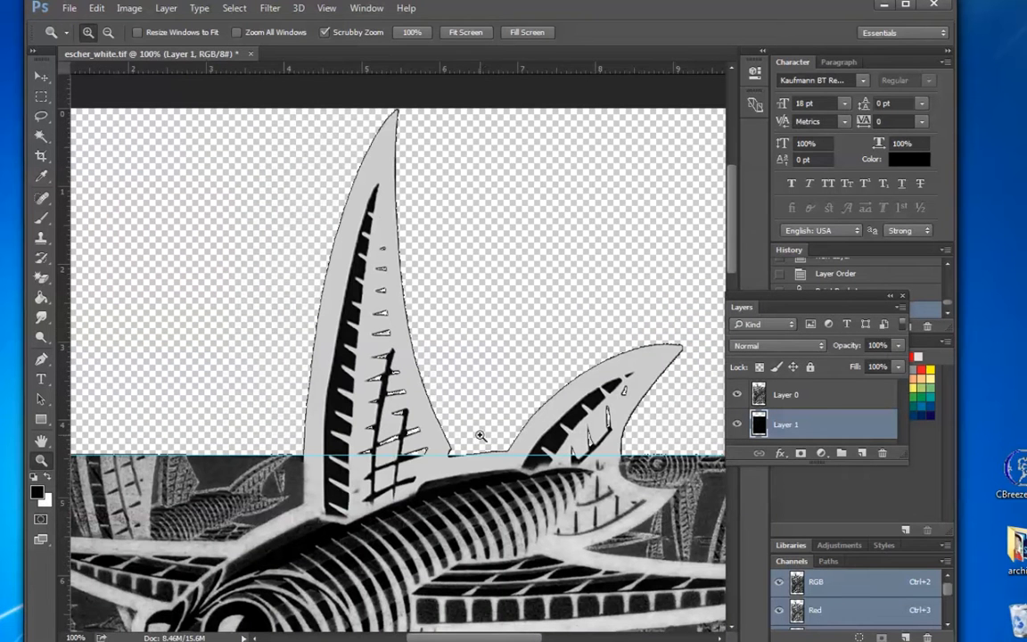
left_click(41, 116)
mouse_move(361, 490)
left_mouse_down()
mouse_move(352, 464)
mouse_move(346, 309)
mouse_move(373, 210)
mouse_move(385, 242)
left_mouse_up()
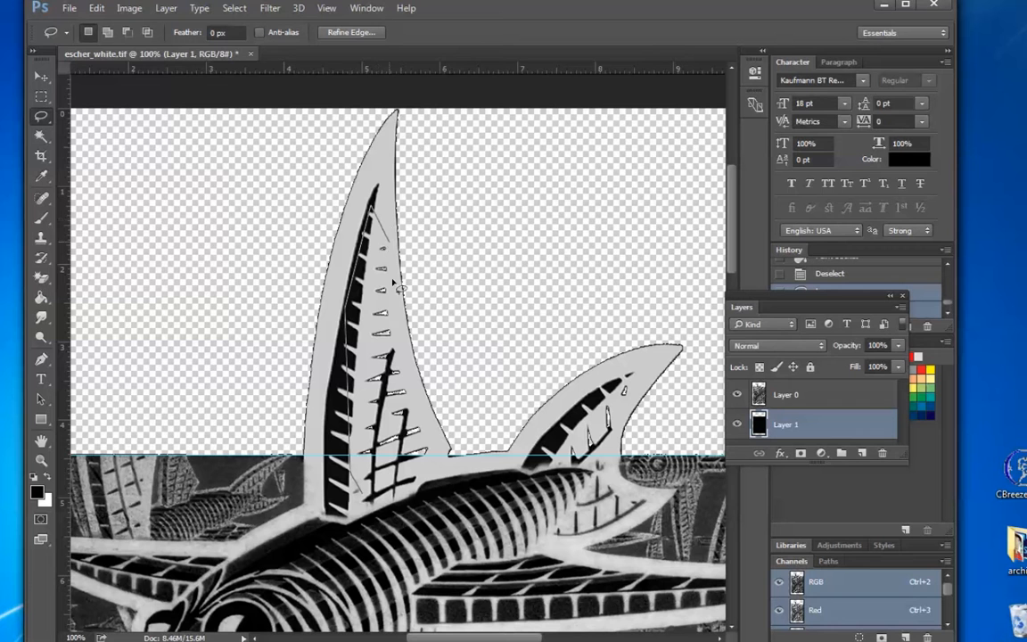
mouse_move(395, 285)
left_mouse_down()
mouse_move(393, 416)
mouse_move(406, 366)
mouse_move(415, 419)
mouse_move(350, 446)
mouse_move(353, 455)
left_mouse_up()
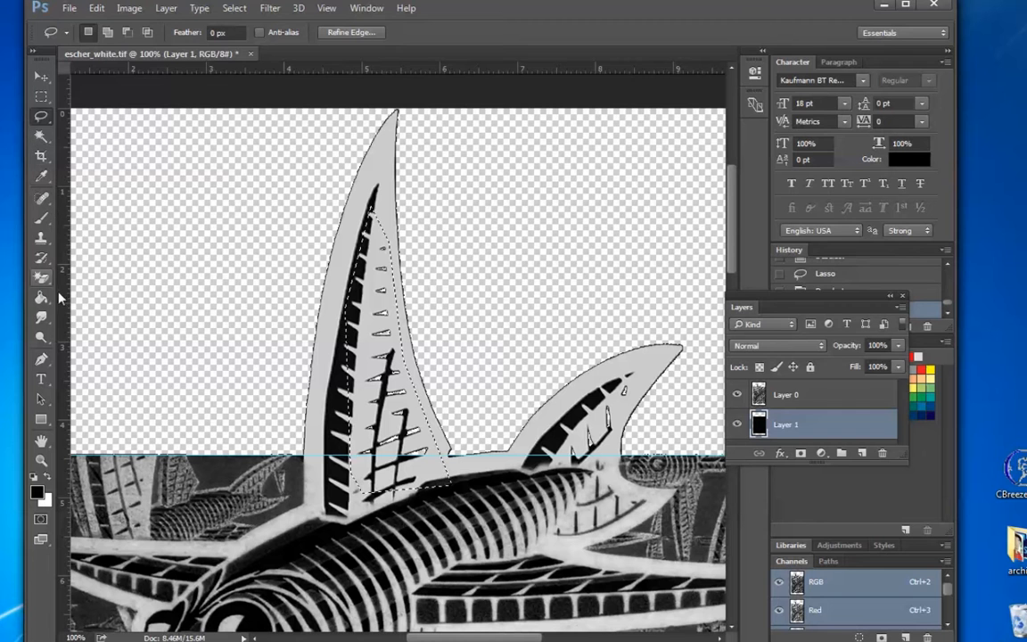
left_click(42, 298)
left_click(373, 340)
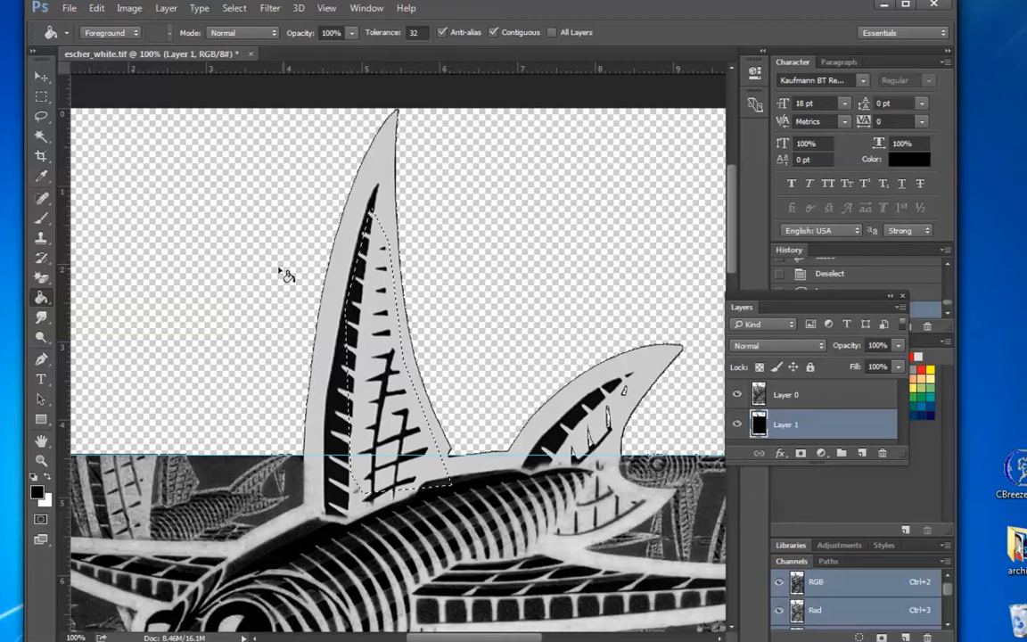
left_click(42, 117)
left_click(554, 513)
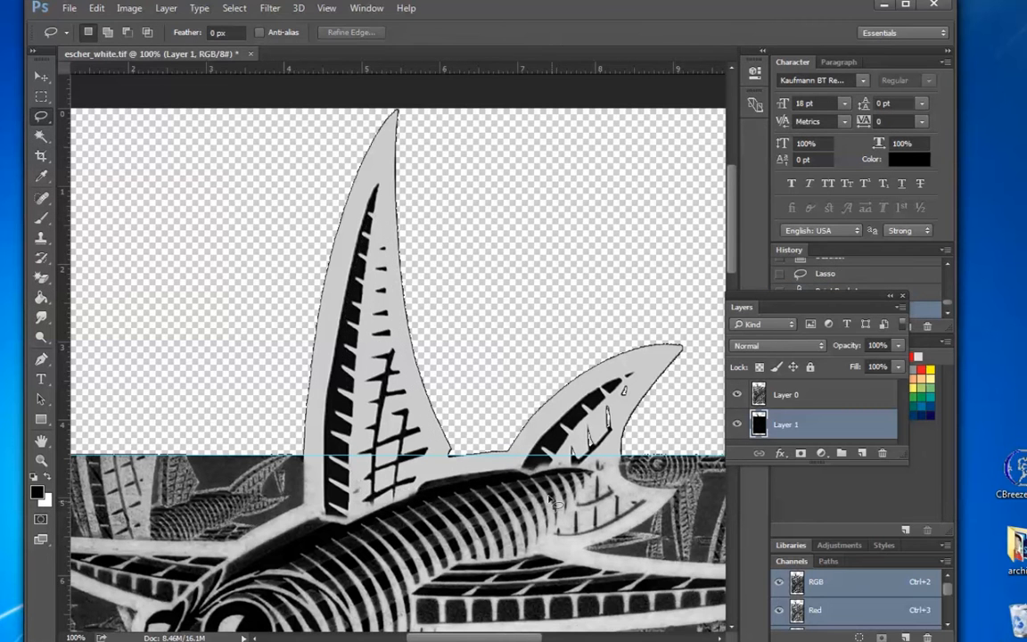
Lasso the hatched gaps inside the large upper fish's small rear fin, fill them with black on Layer 1, and deselect
scroll(550, 481, "down", 1)
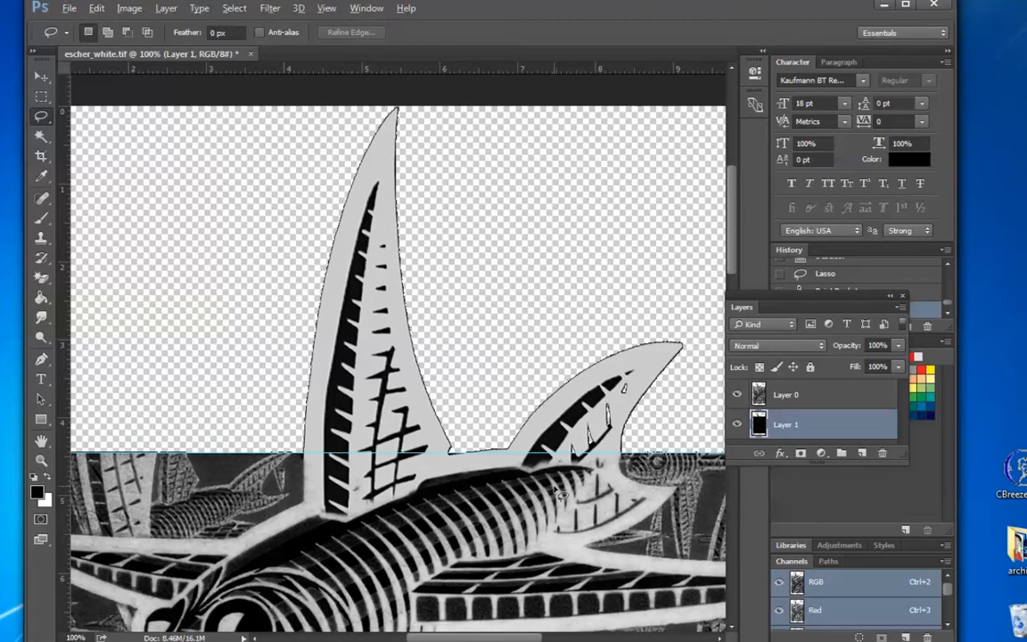
mouse_move(563, 494)
left_mouse_down()
mouse_move(551, 449)
mouse_move(590, 396)
mouse_move(646, 370)
mouse_move(651, 394)
mouse_move(615, 469)
left_mouse_up()
left_click_drag(578, 517, 571, 508)
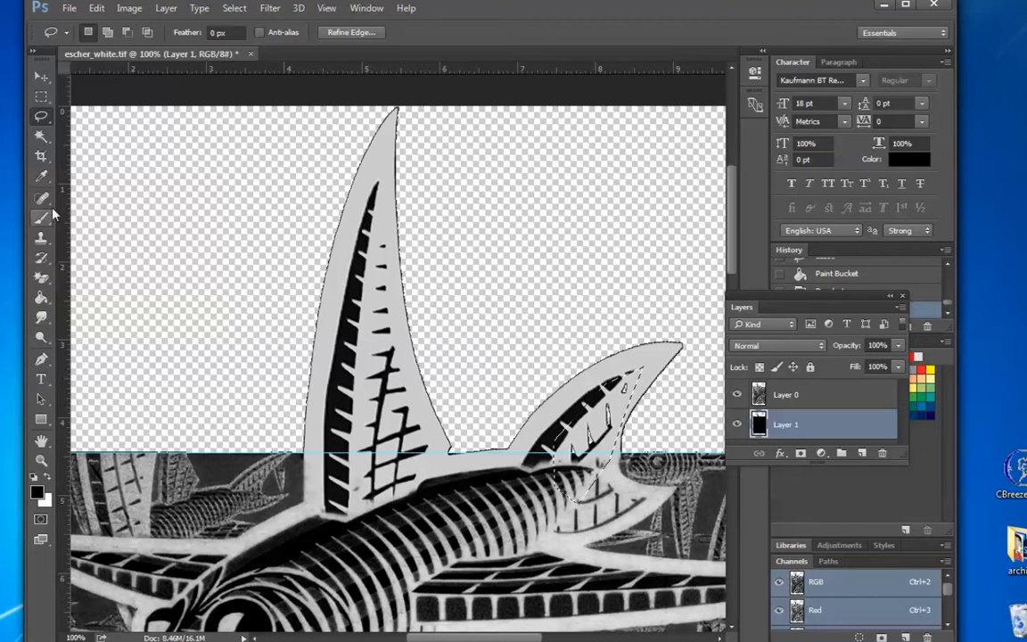
left_click(44, 300)
left_click(600, 435)
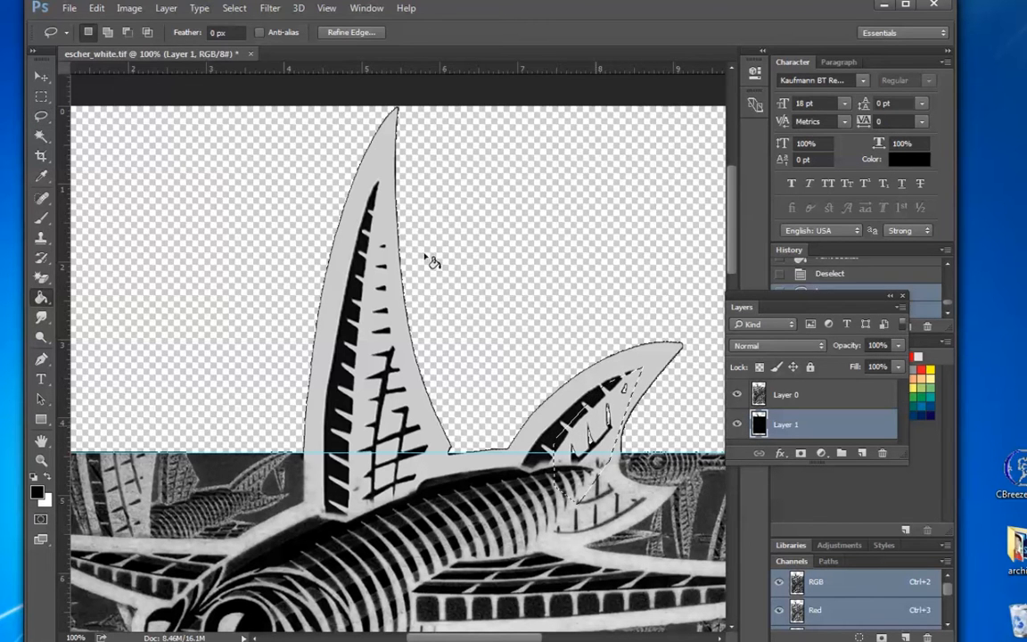
left_click(44, 138)
left_click(41, 119)
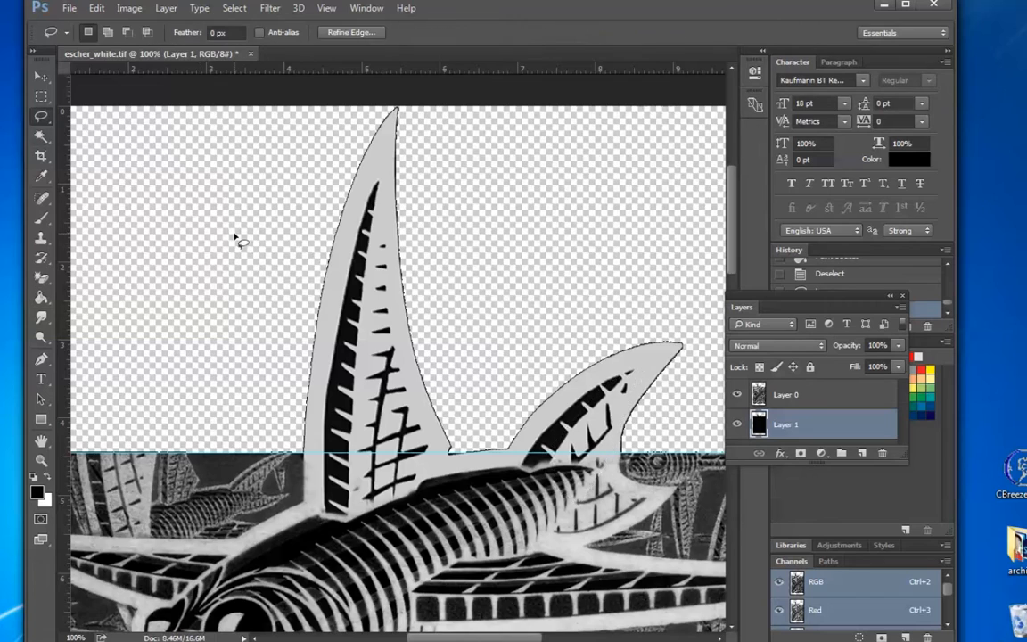
key("ctrl+d")
Lasso the small gaps in the bottom fish's lower fin where it extends below the pattern, fill them with black on Layer 1, and deselect
key("ctrl+0")
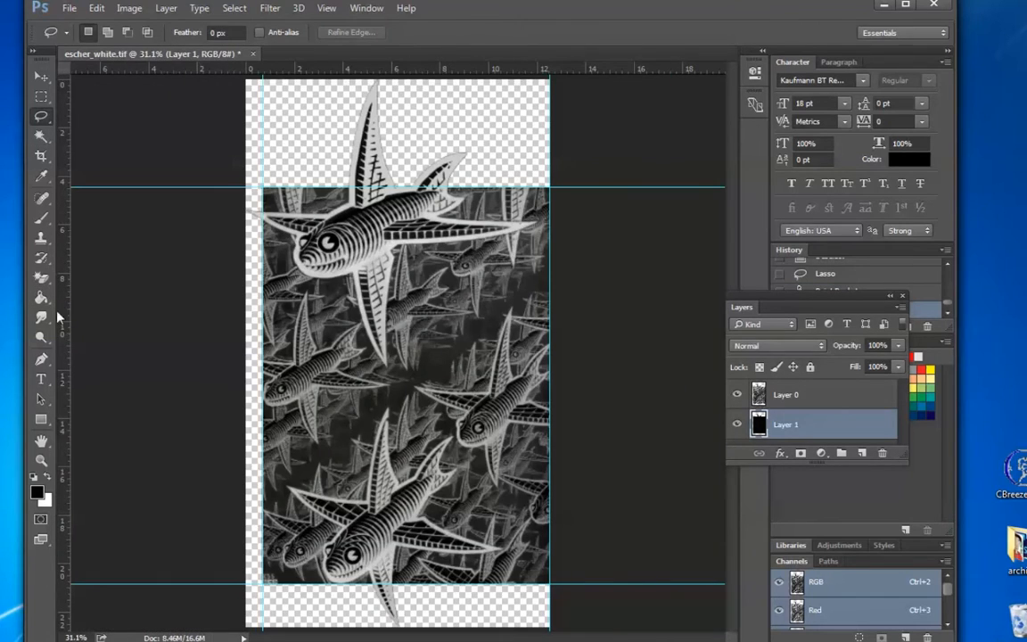
left_click(44, 459)
left_click_drag(376, 594, 561, 523)
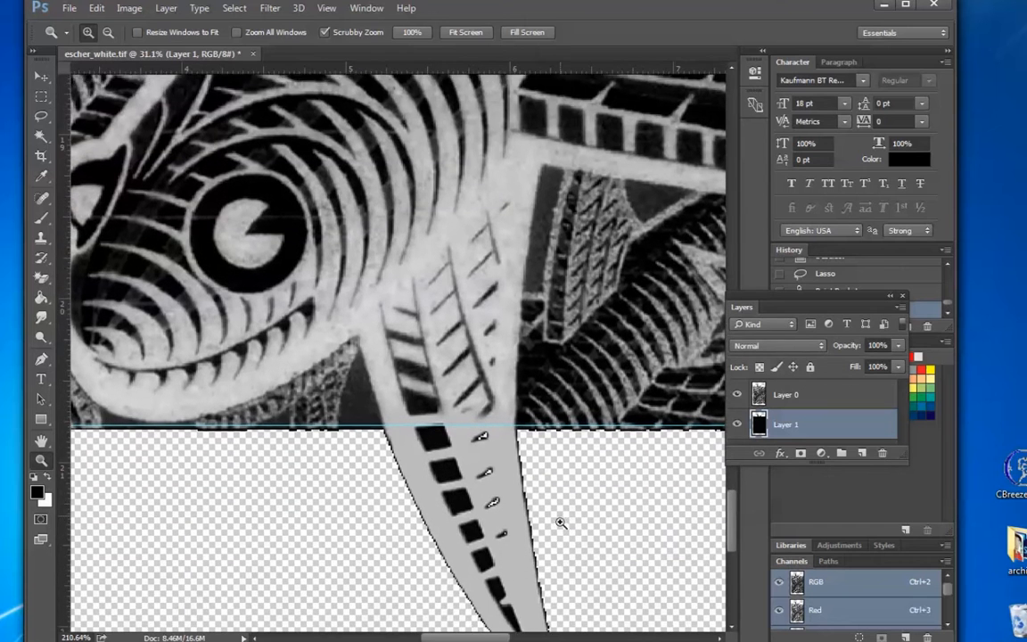
scroll(561, 522, "down", 6)
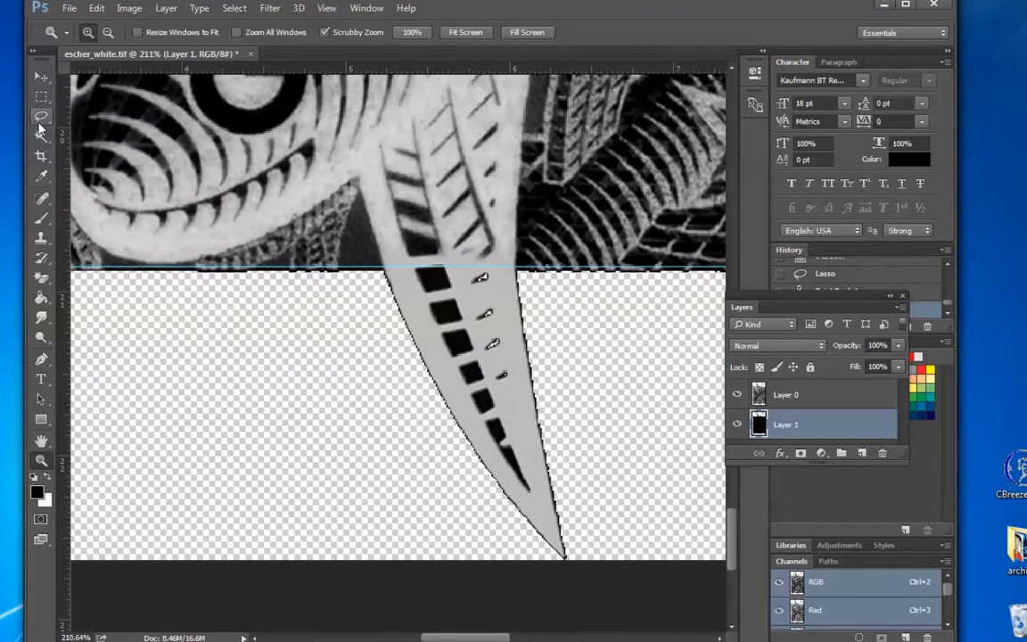
left_click(41, 116)
mouse_move(462, 218)
left_mouse_down()
mouse_move(446, 267)
mouse_move(459, 357)
mouse_move(515, 426)
mouse_move(505, 235)
mouse_move(465, 221)
left_mouse_up()
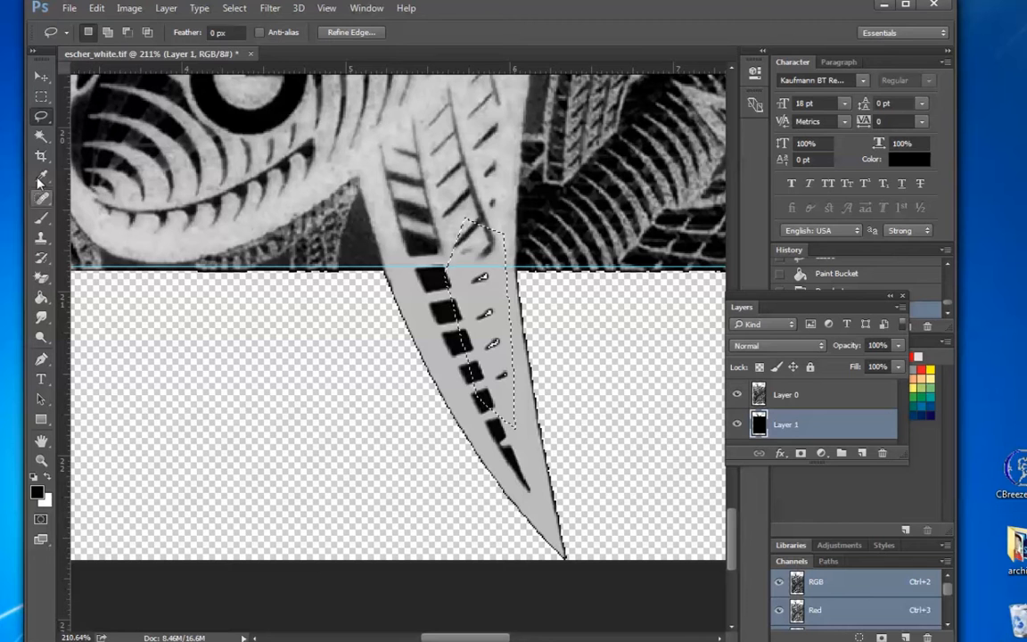
left_click(41, 297)
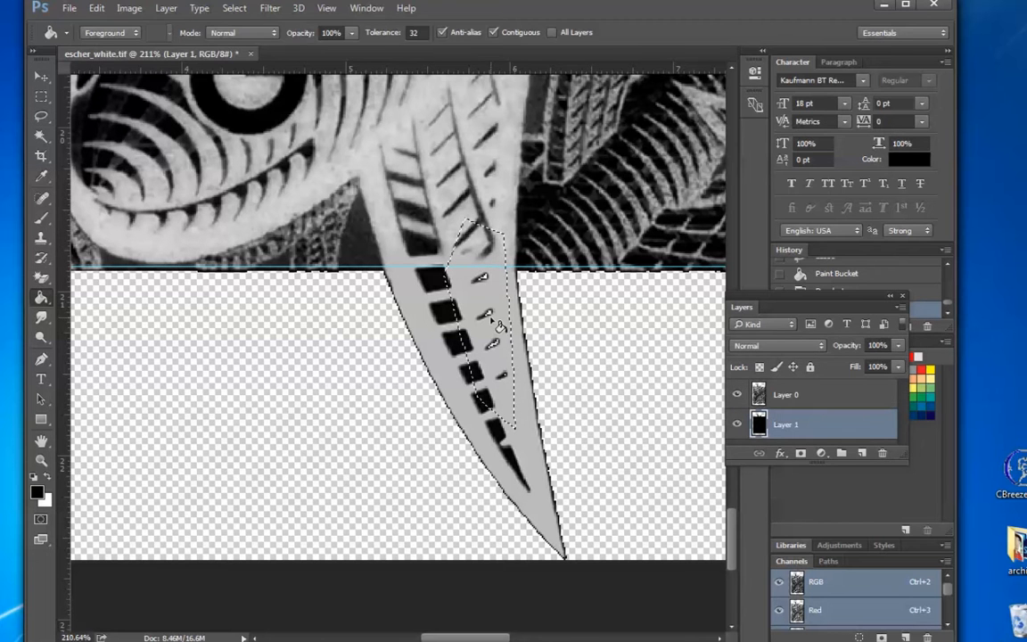
left_click(499, 375)
left_click(48, 120)
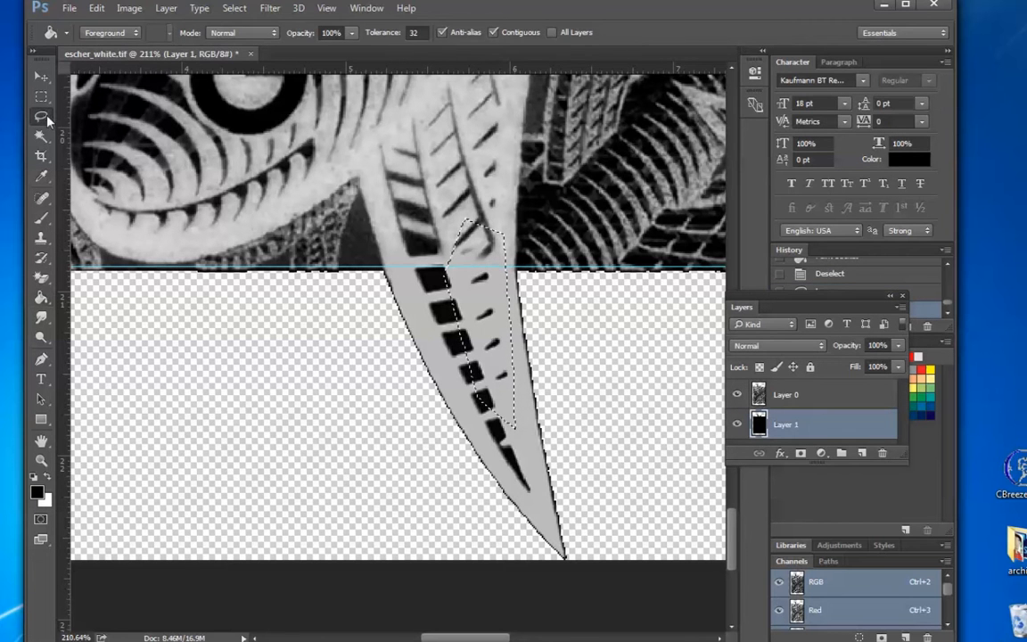
left_click(258, 316)
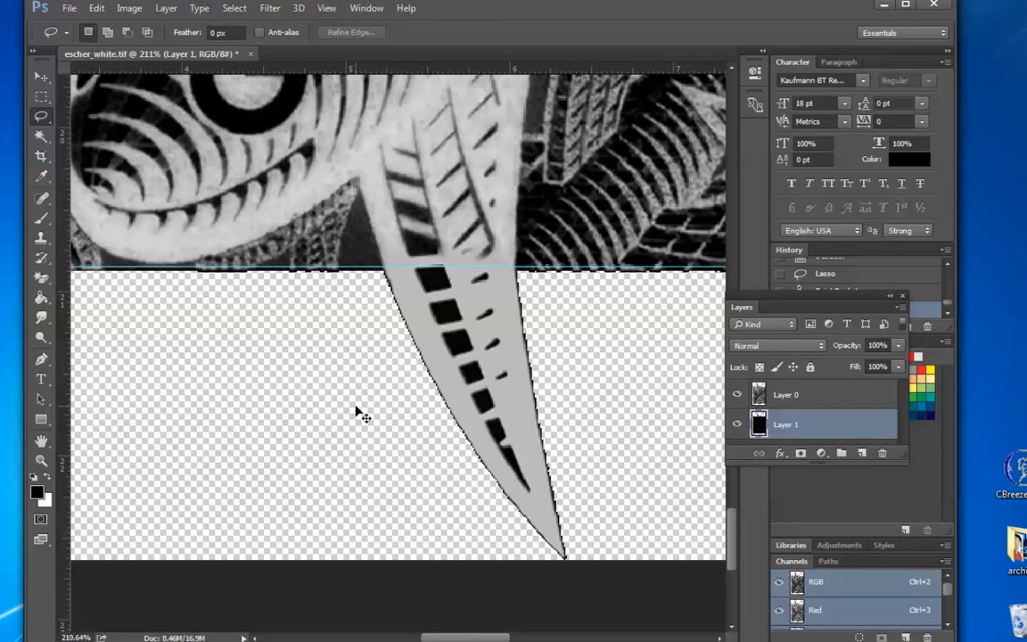
Remove the guides along the fish pattern's top, left and bottom edges
key("ctrl+0")
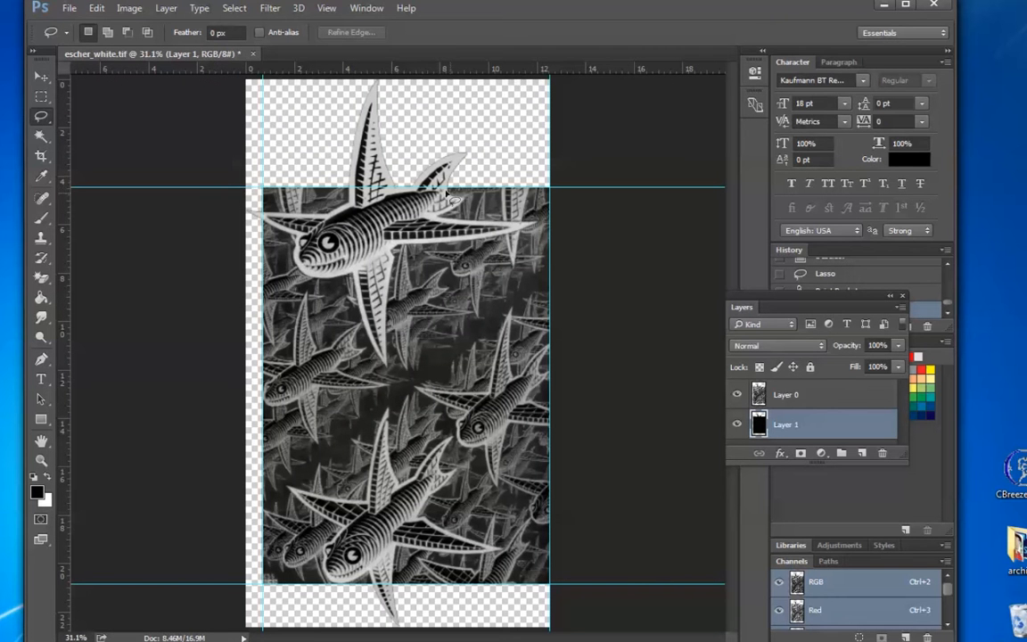
left_click_drag(193, 191, 234, 38)
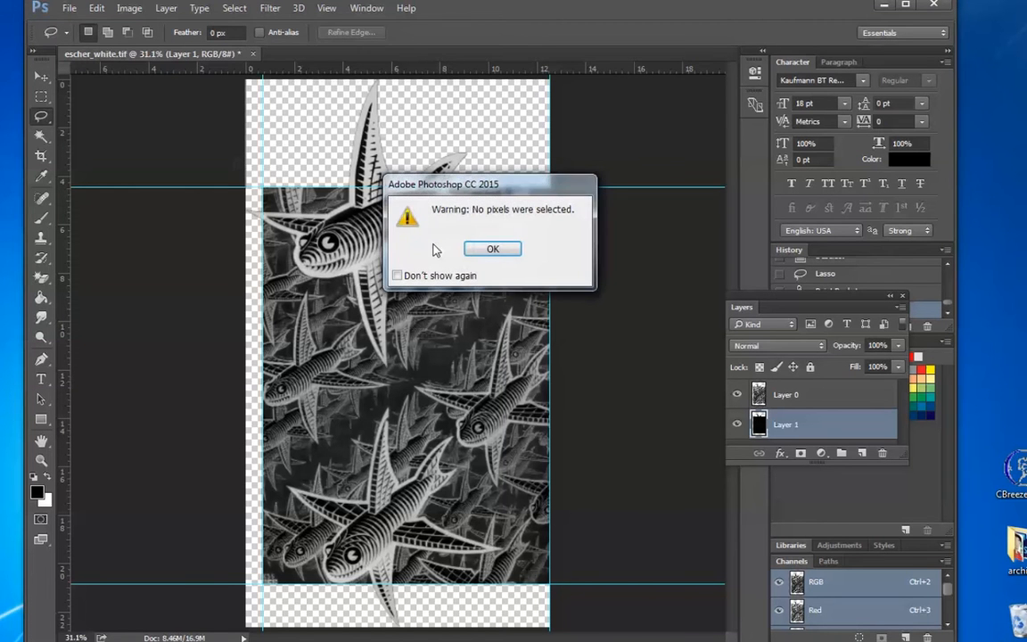
left_click(488, 248)
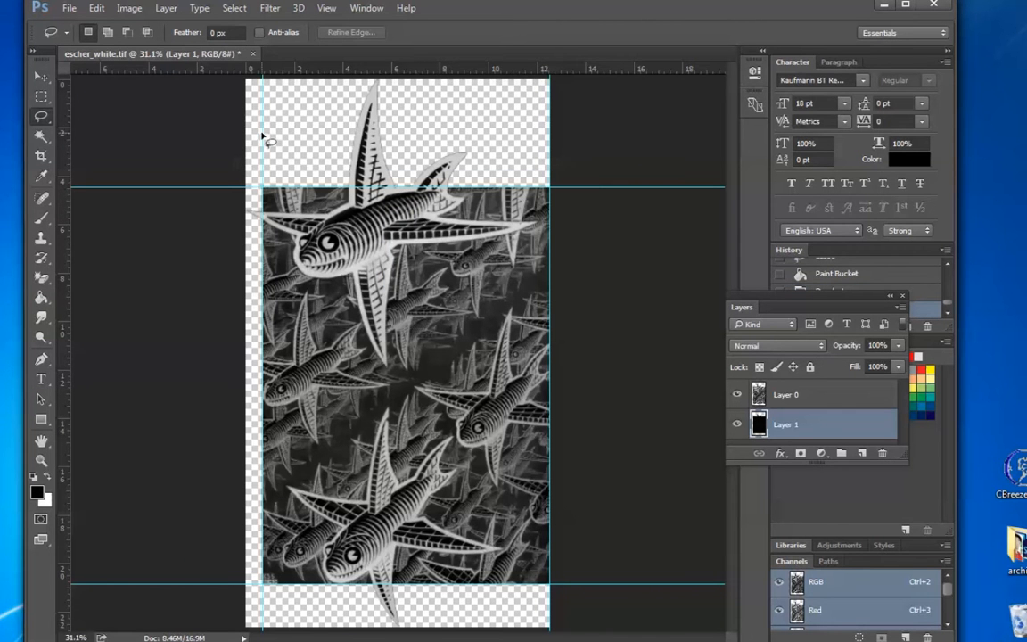
key("v")
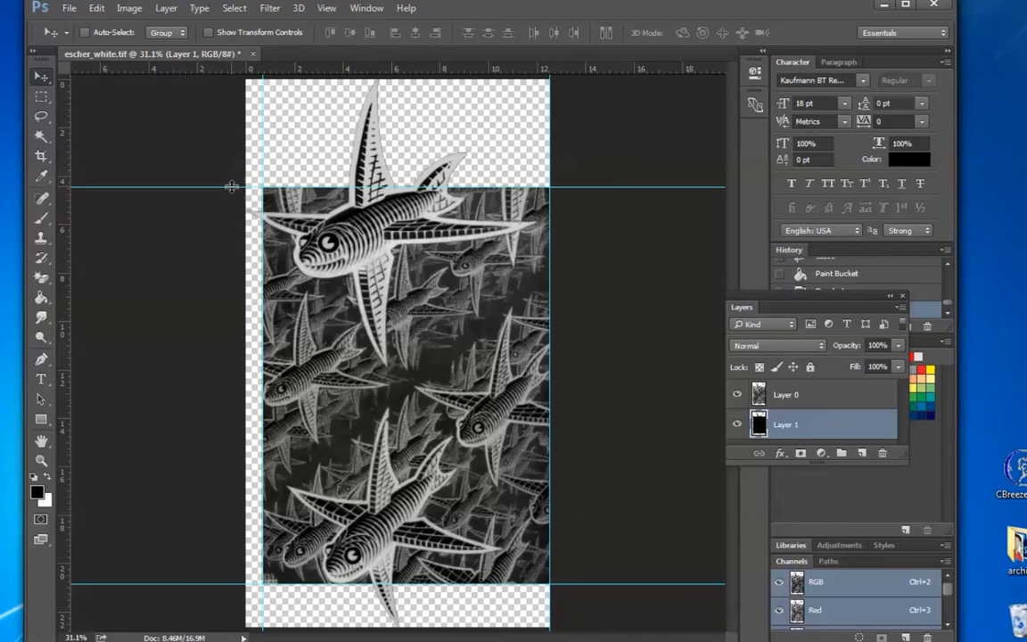
left_click_drag(231, 187, 243, 72)
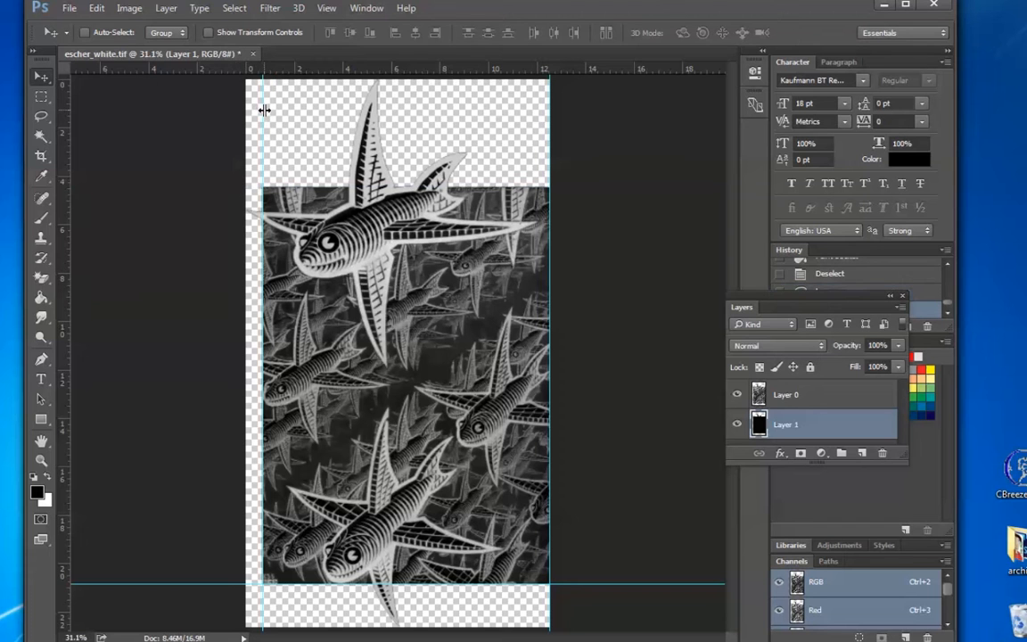
left_click_drag(263, 110, 56, 125)
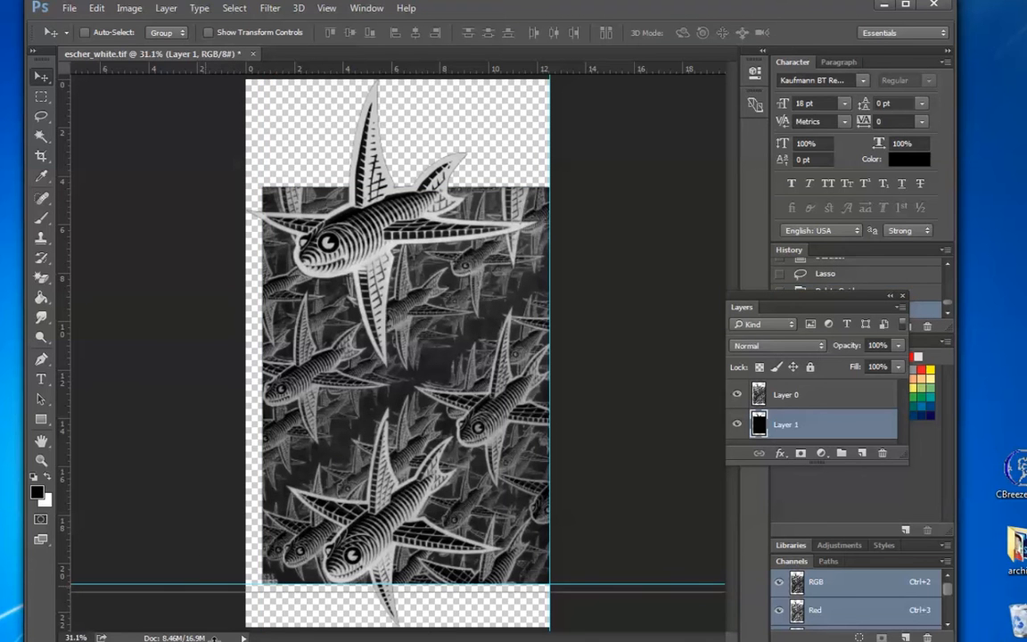
left_click_drag(205, 585, 214, 636)
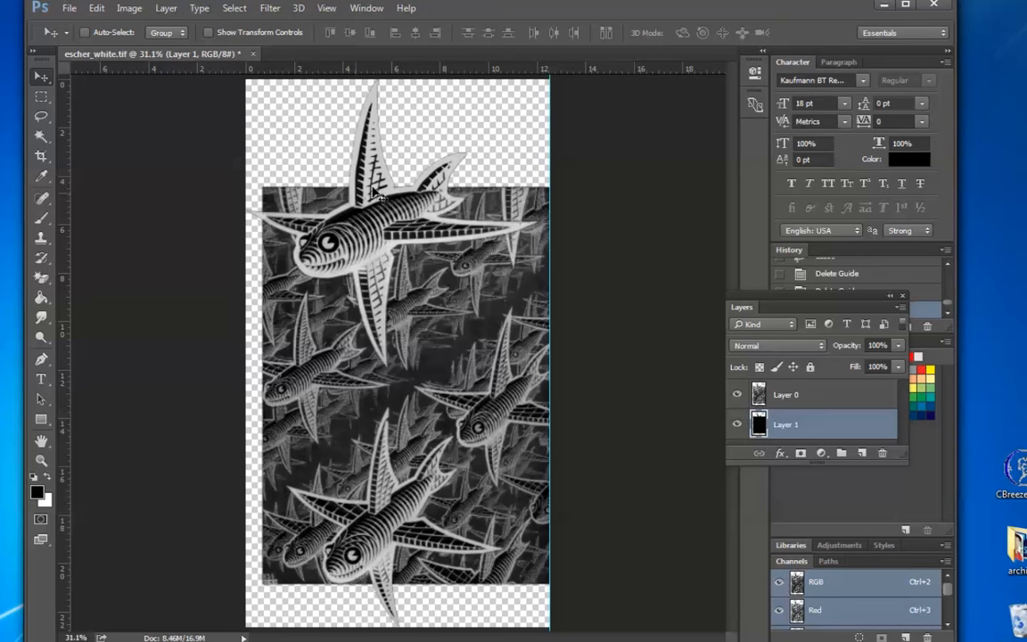
Check the filled fins of the large upper fish and merge the visible layers into one
left_click(42, 460)
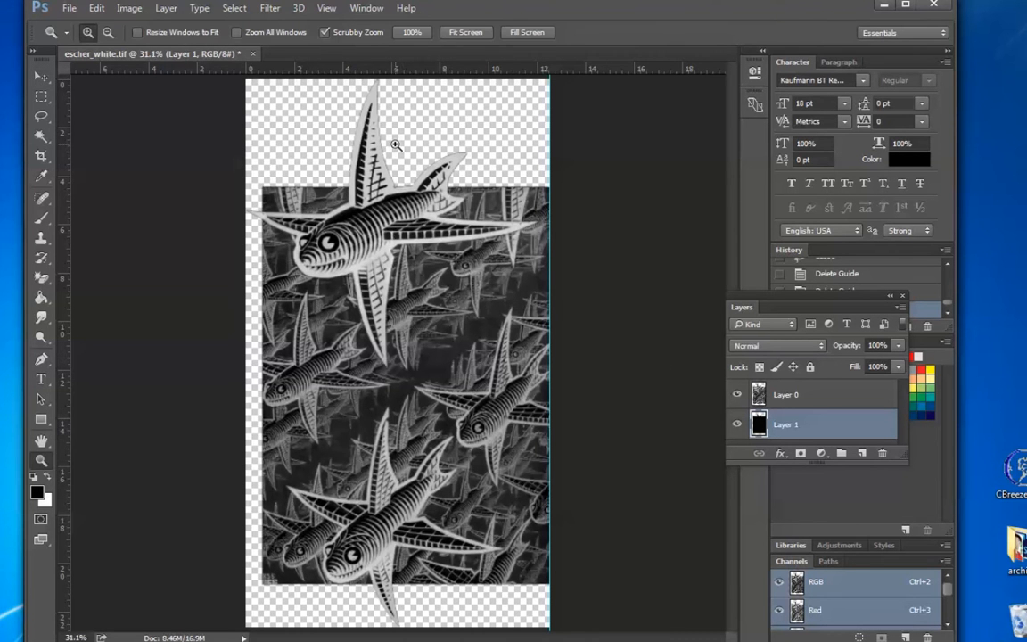
left_click_drag(395, 145, 364, 247)
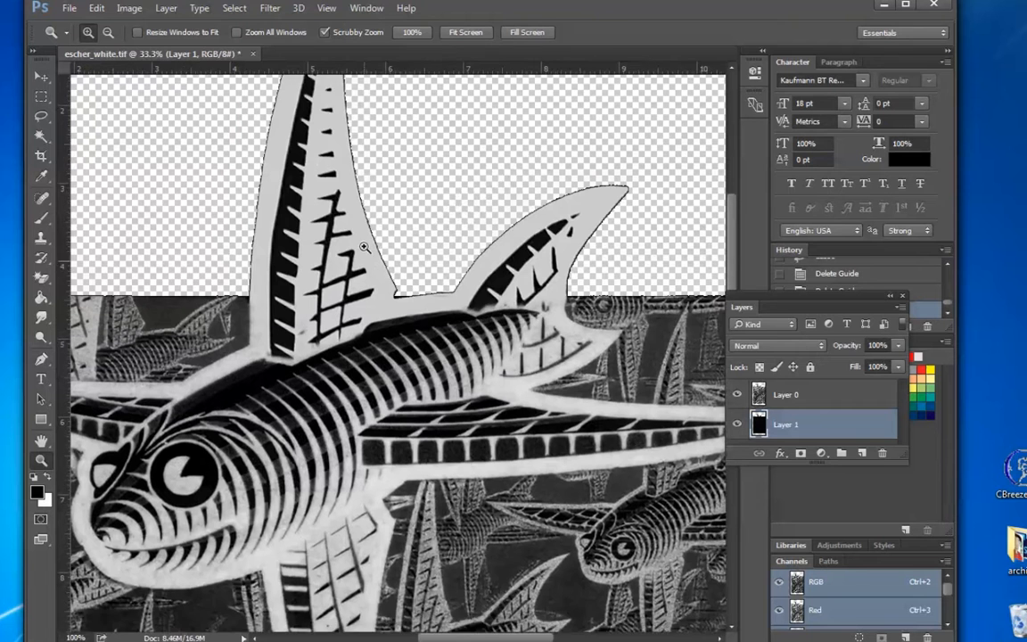
scroll(368, 234, "up", 2)
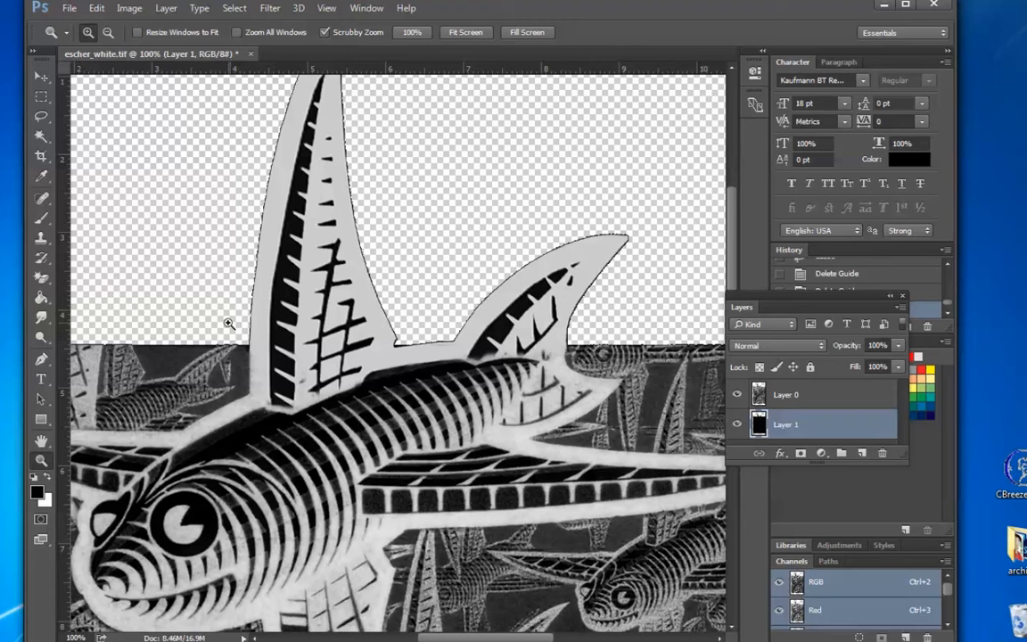
left_click(270, 360, "alt")
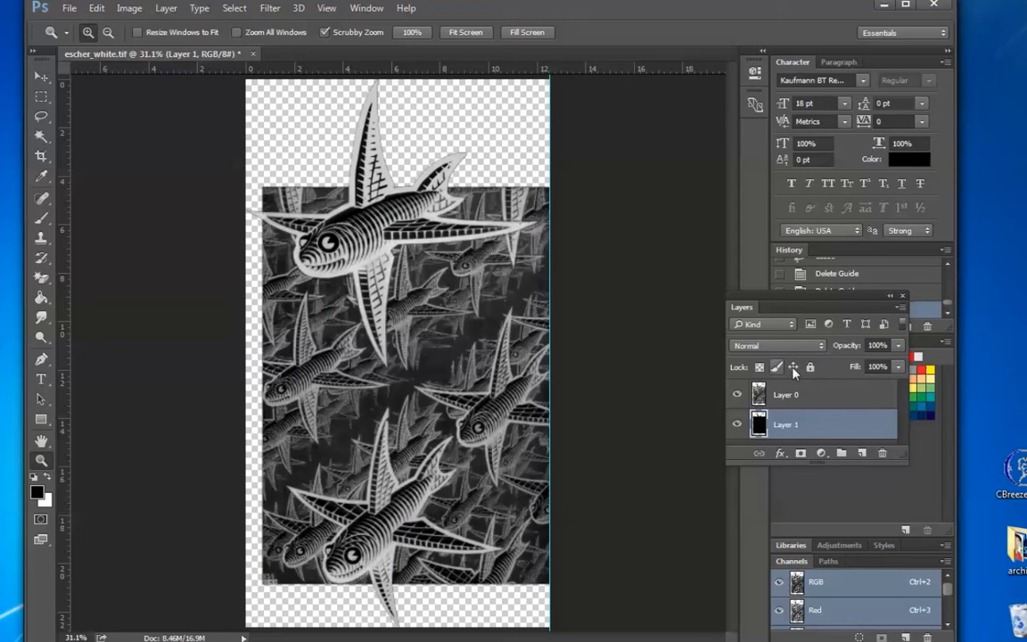
left_click(905, 309)
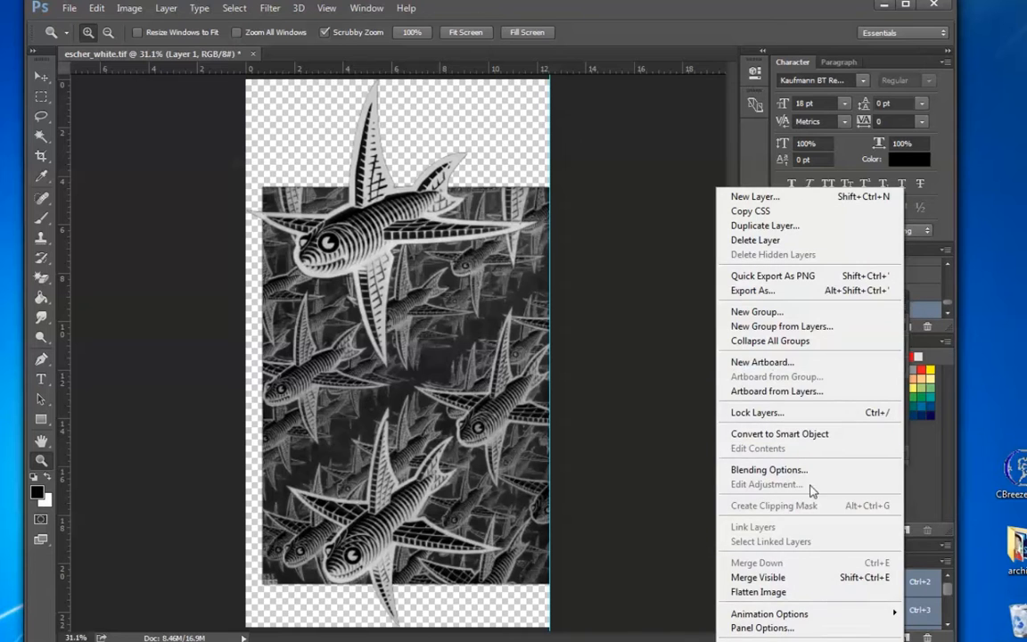
left_click(817, 580)
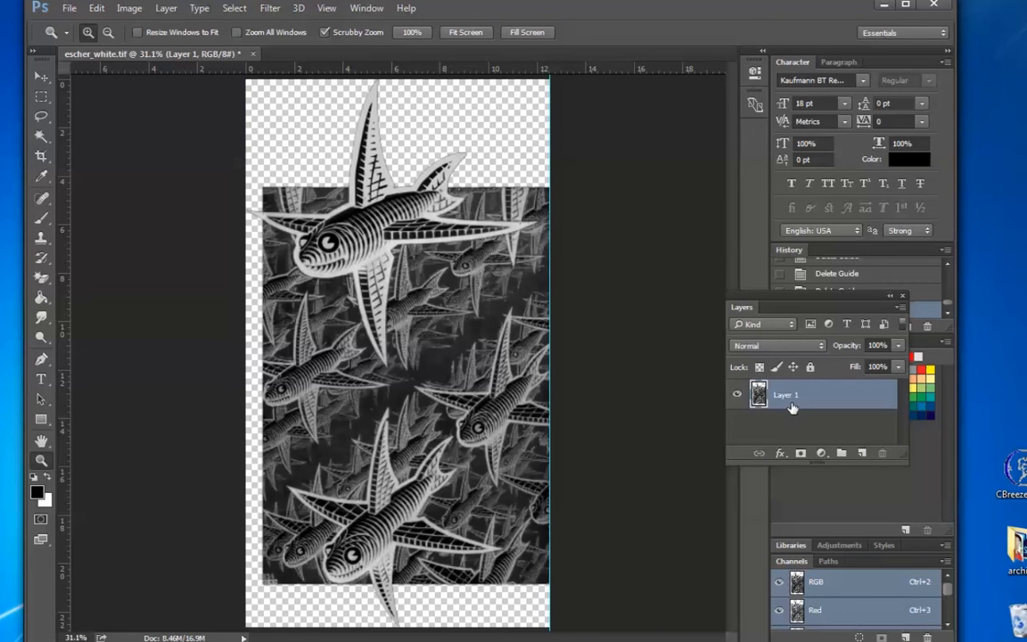
Select the transparent area around the artwork with the Magic Wand and expand the selection by 1 pixel
left_click(42, 137)
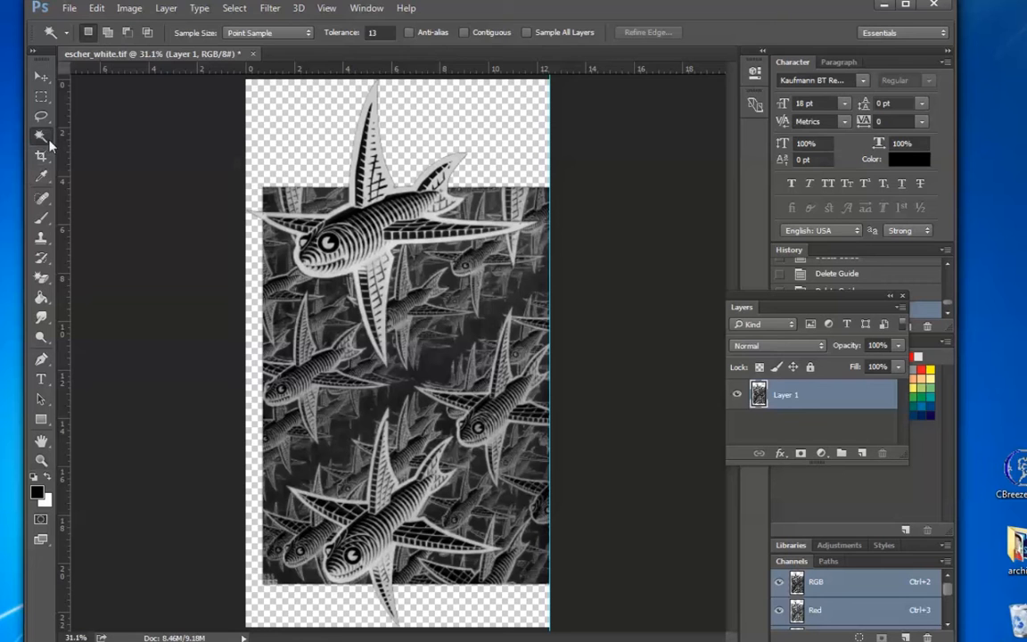
left_click(497, 131)
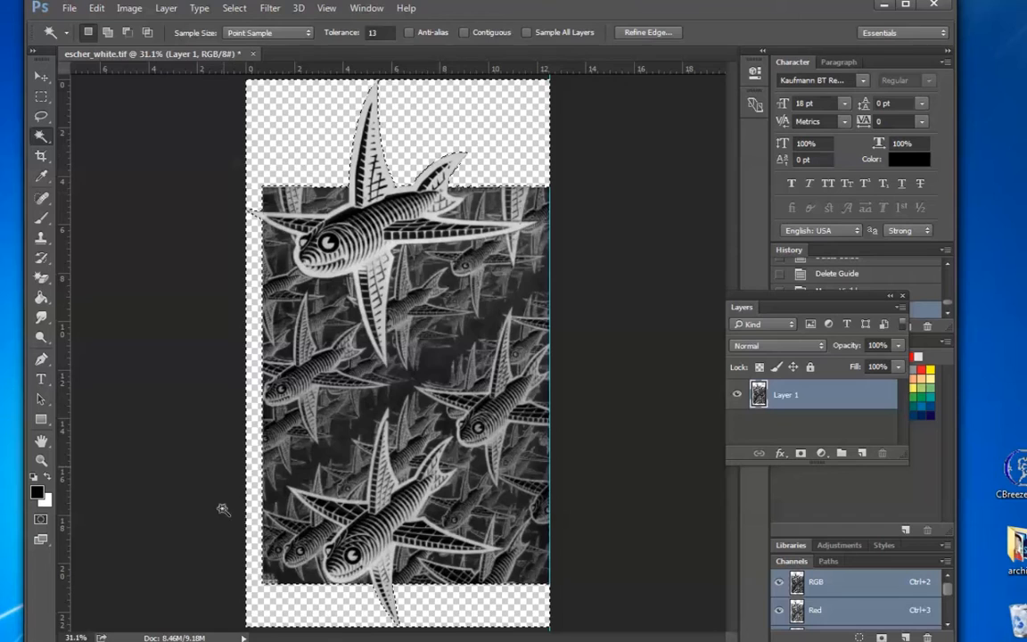
left_click(41, 460)
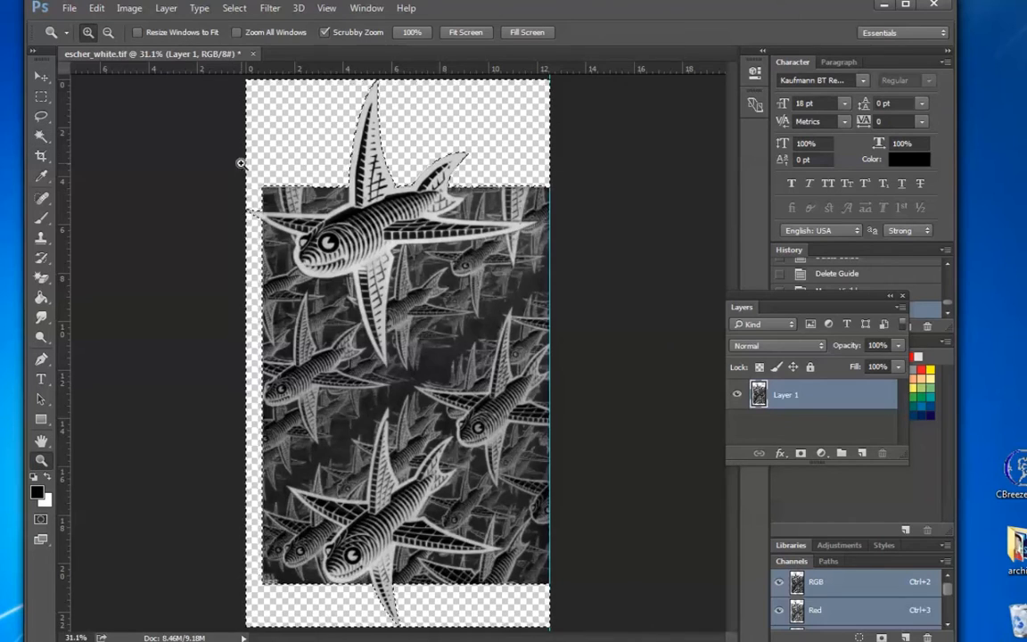
left_click_drag(241, 163, 363, 293)
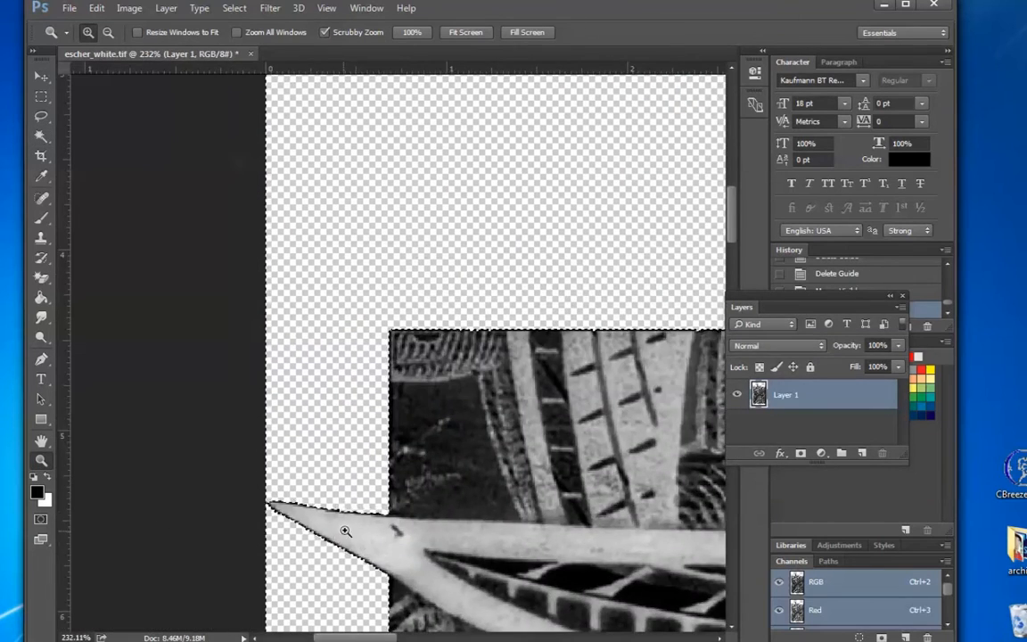
left_click_drag(345, 532, 413, 562)
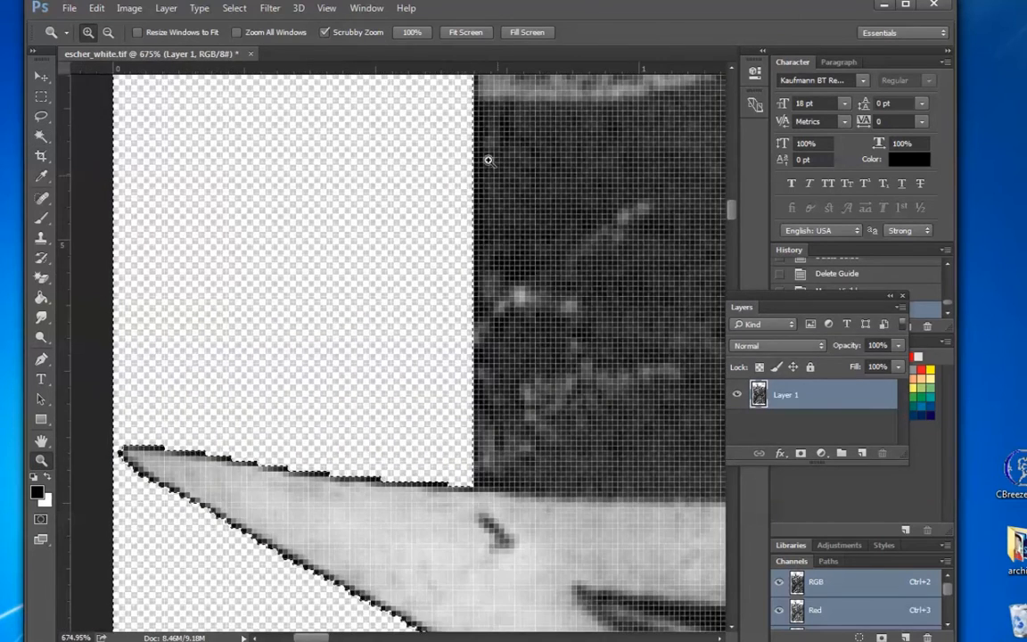
left_click(233, 8)
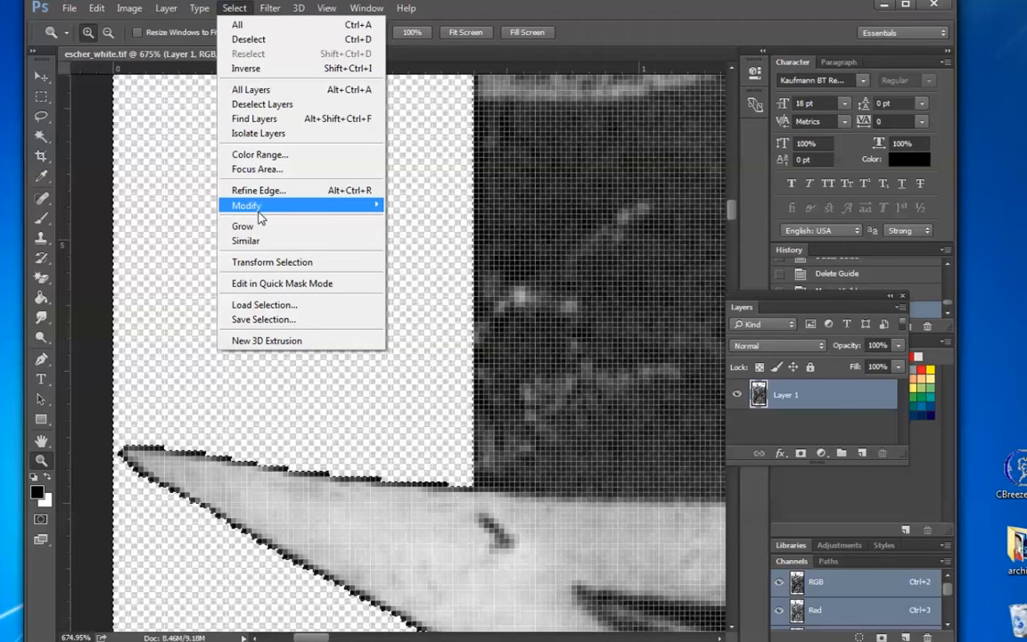
mouse_move(258, 206)
left_click(406, 234)
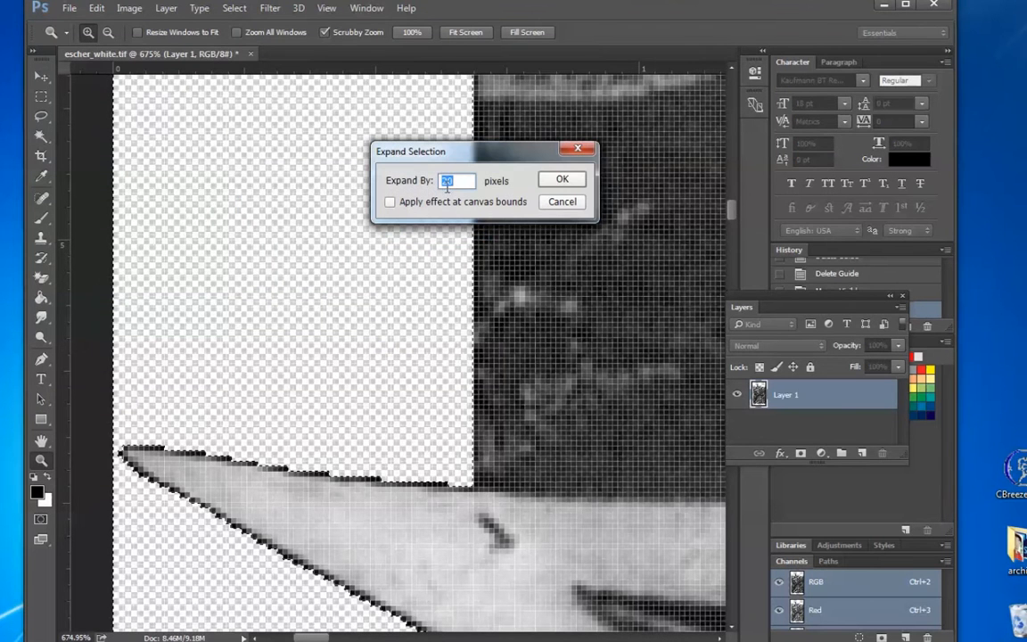
type("1")
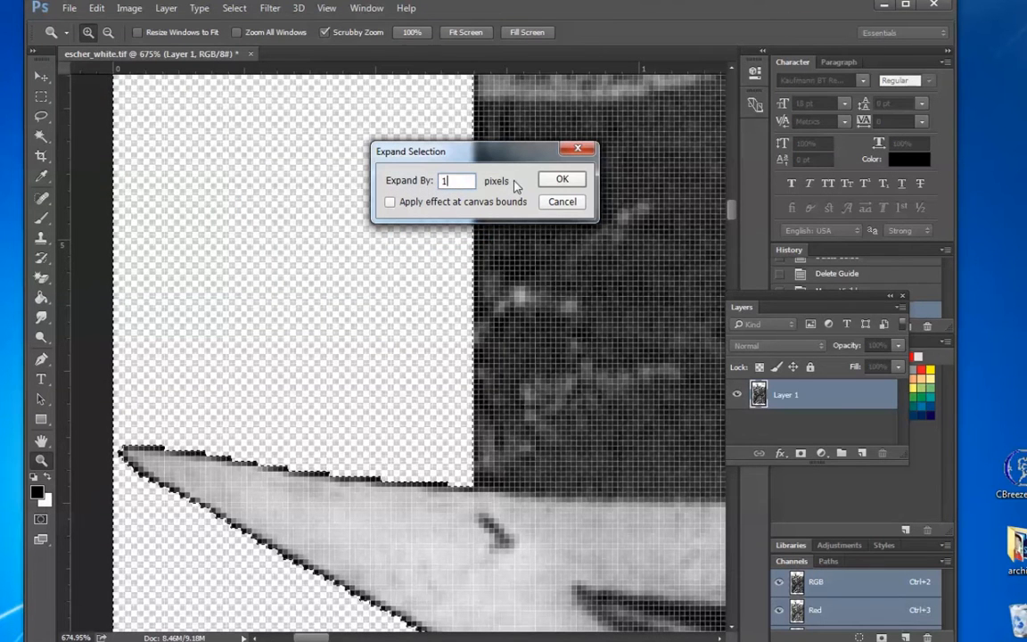
left_click(563, 180)
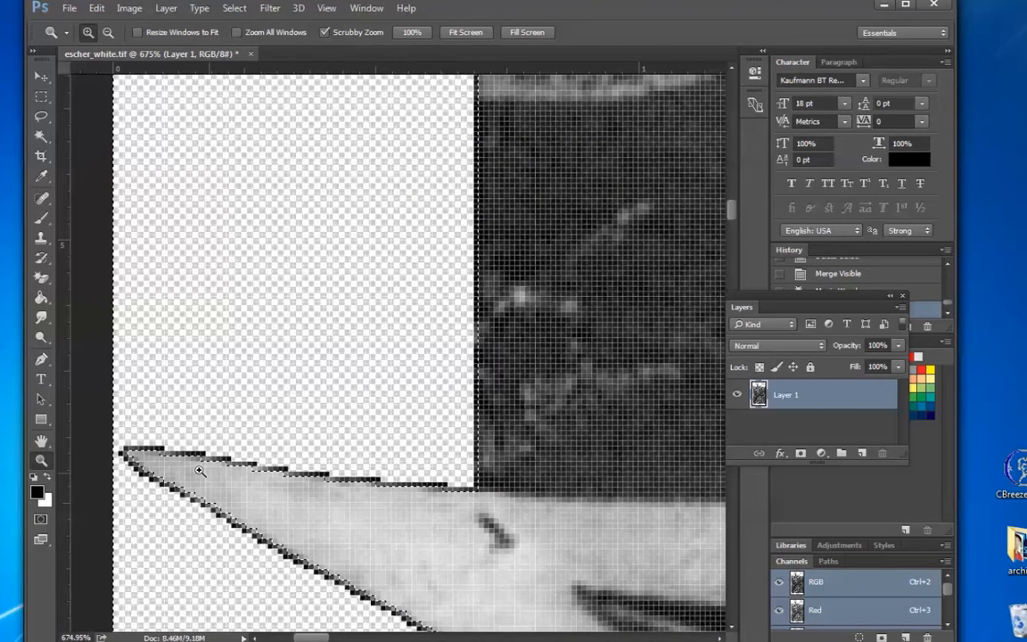
key("ctrl+0")
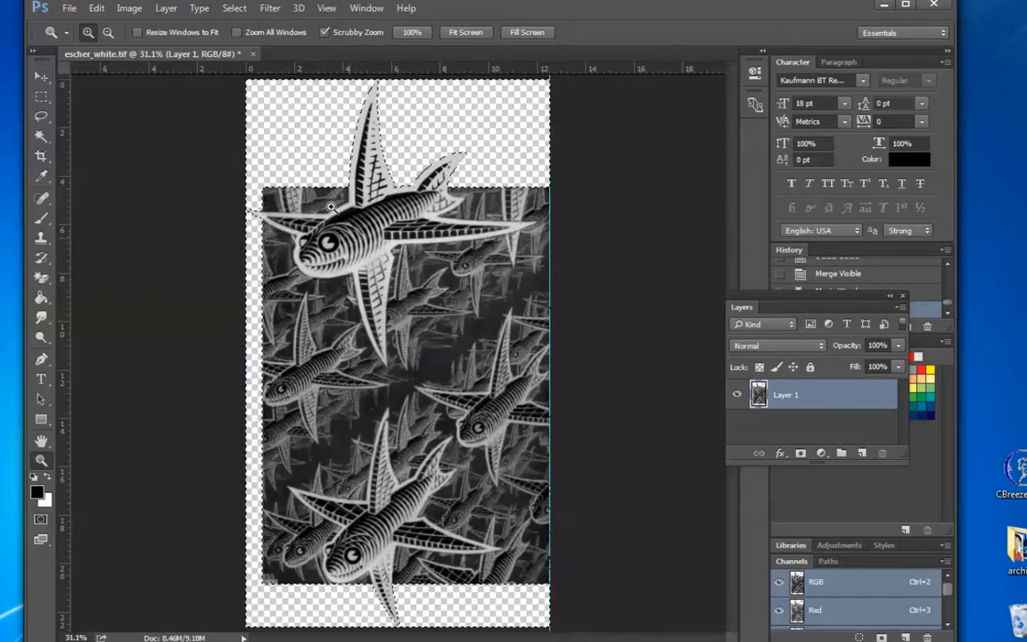
left_click_drag(380, 104, 536, 220)
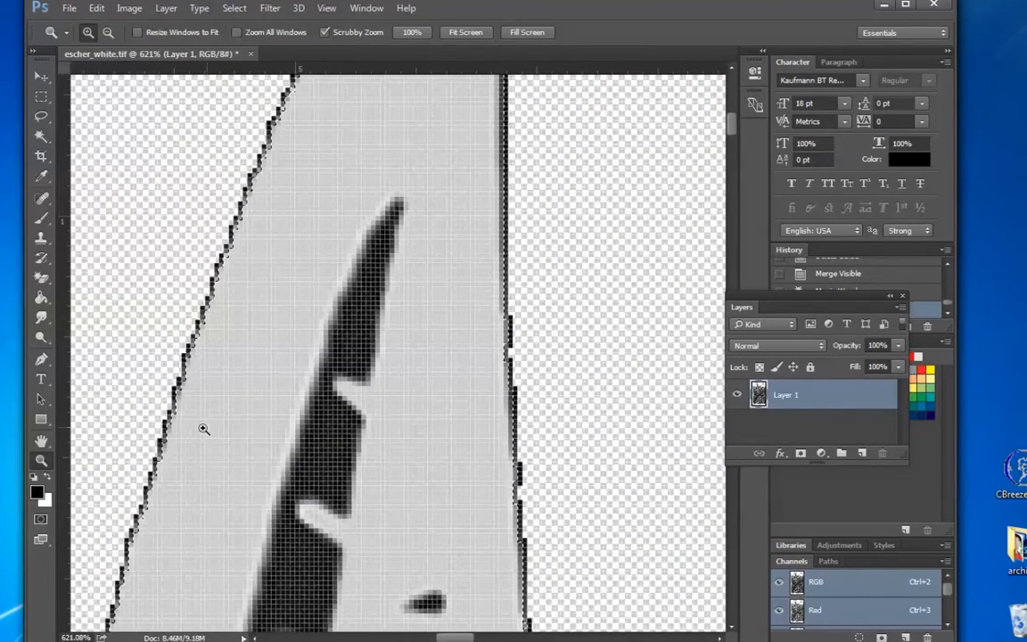
Expand the selection around the fish artwork once more, clear the dark fringe pixels along its outer edge, and deselect
left_click_drag(172, 413, 109, 316)
left_click_drag(427, 512, 292, 429)
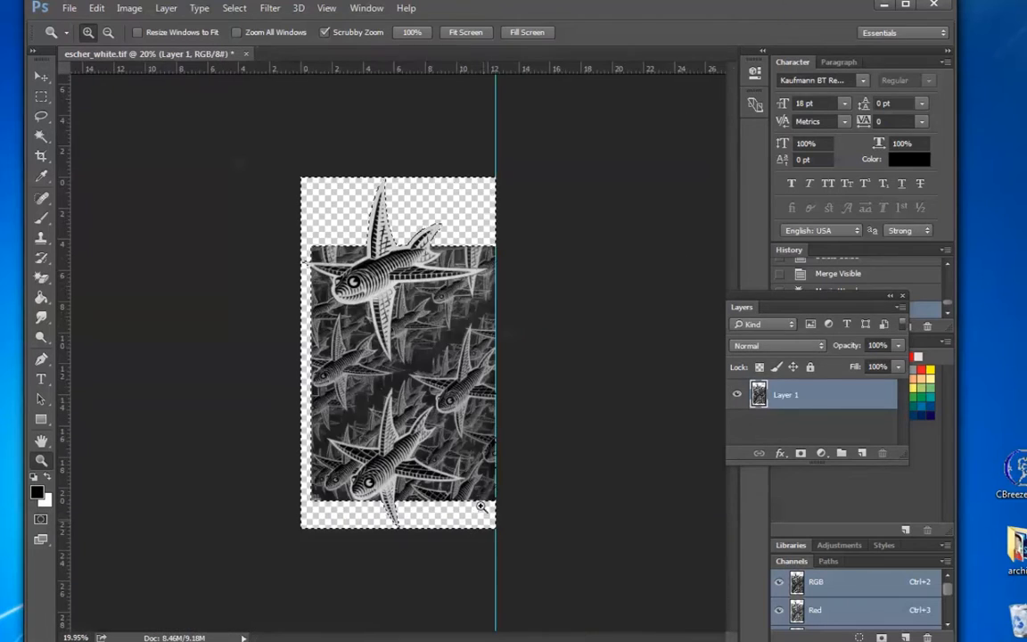
left_click_drag(432, 250, 548, 348)
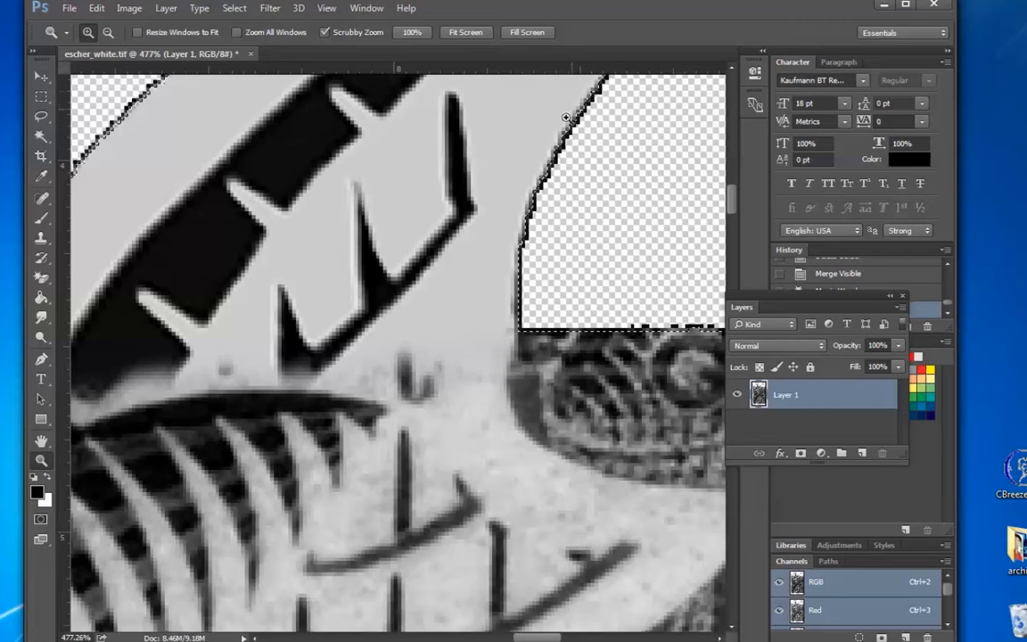
left_click(233, 8)
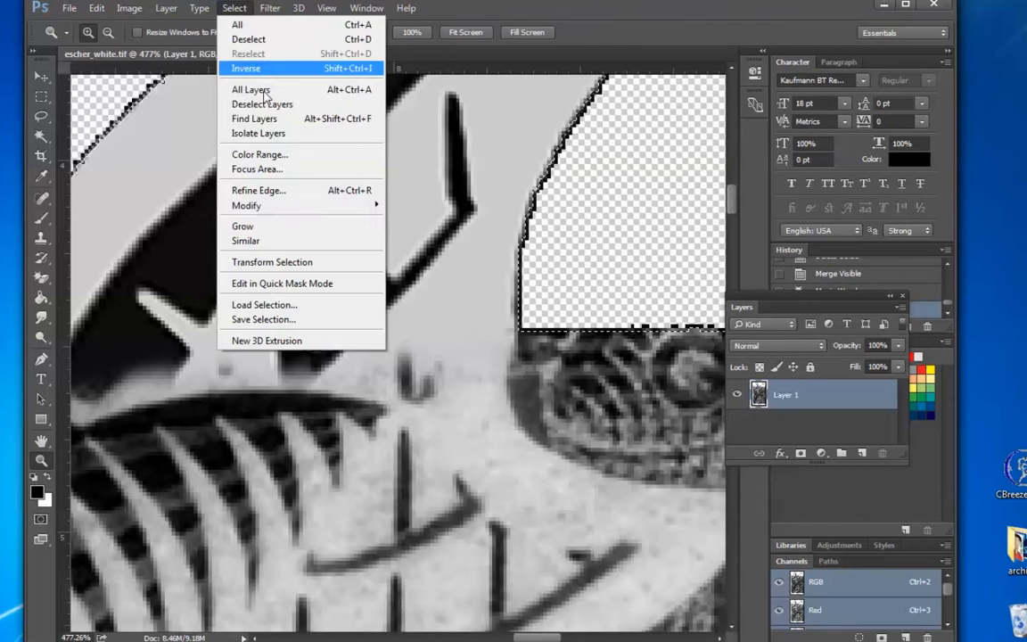
mouse_move(292, 207)
left_click(419, 236)
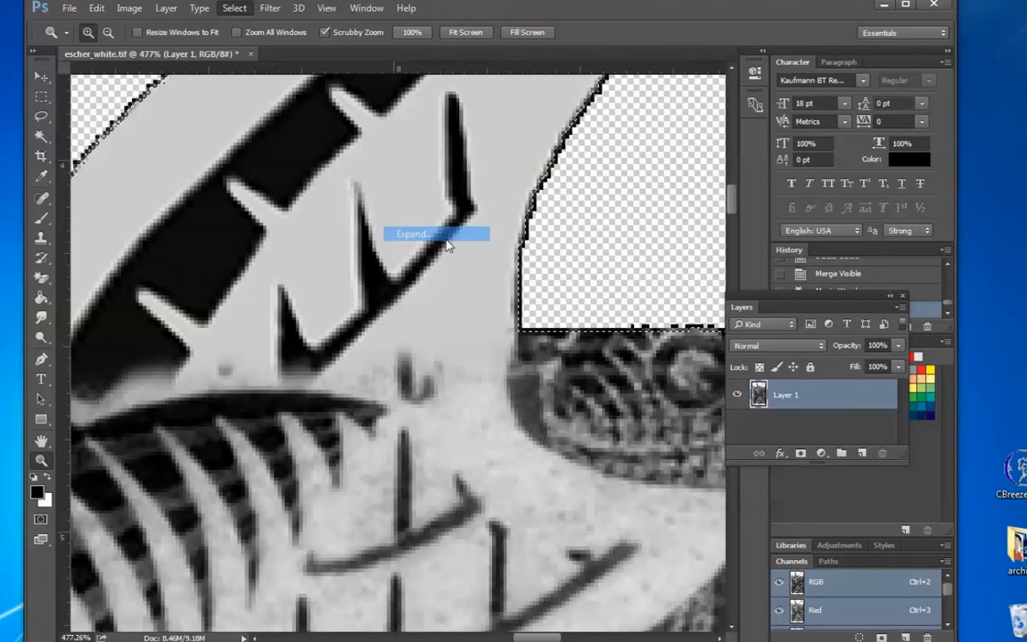
left_click(561, 179)
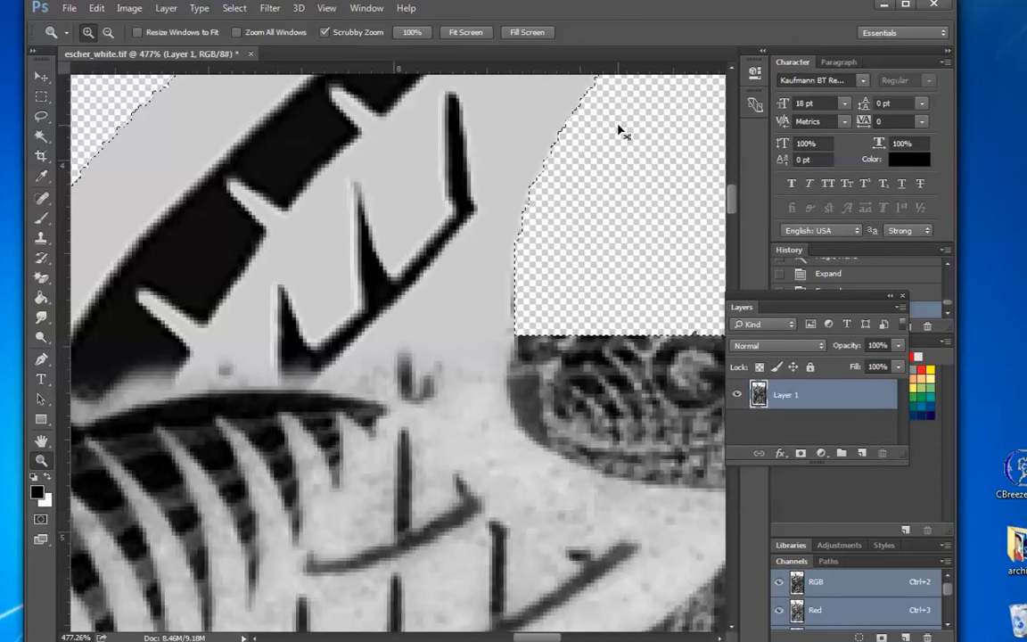
key("ctrl+0")
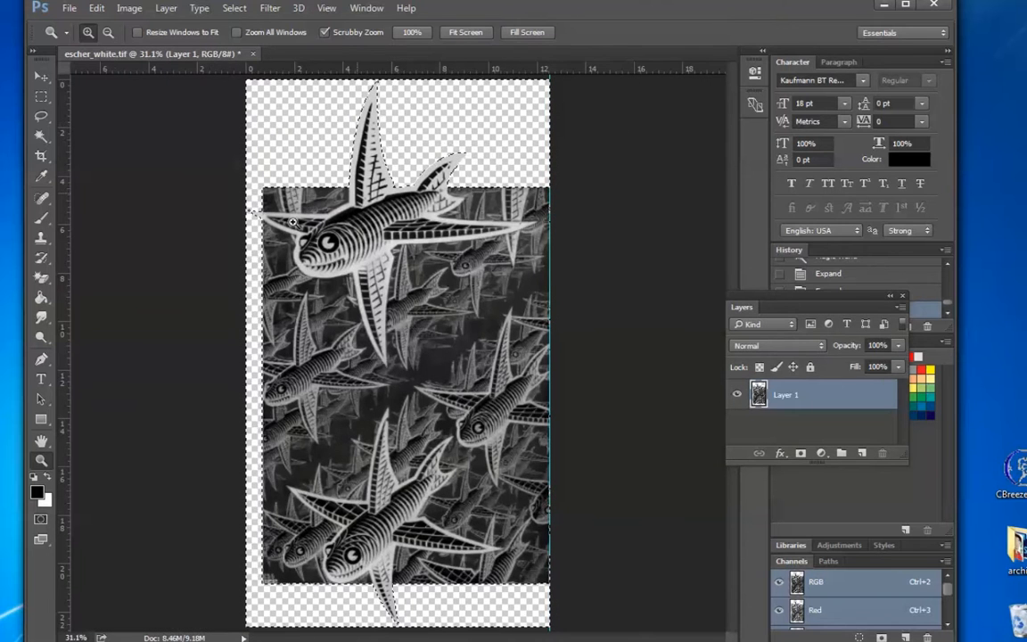
left_click(41, 116)
key("ctrl+d")
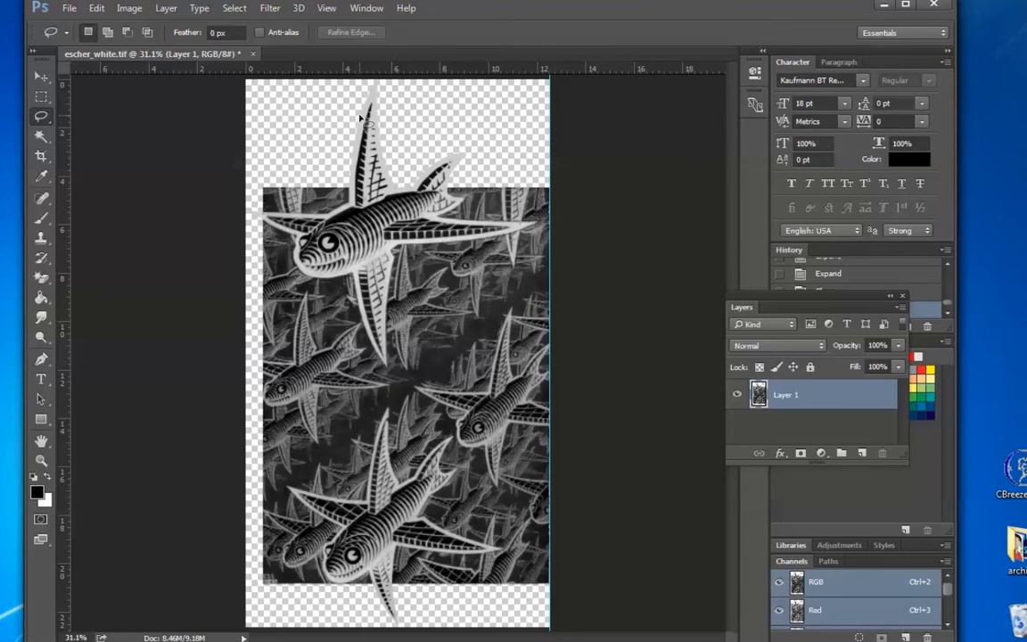
Flatten the cleaned artwork into a single background layer and save escher_white.tif
left_click(141, 12)
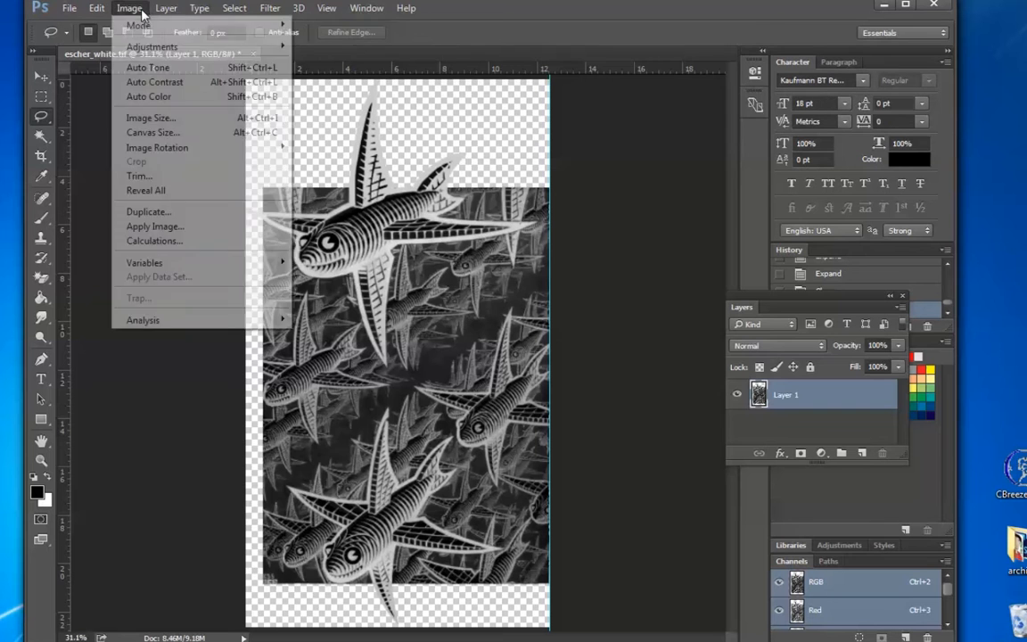
mouse_move(181, 7)
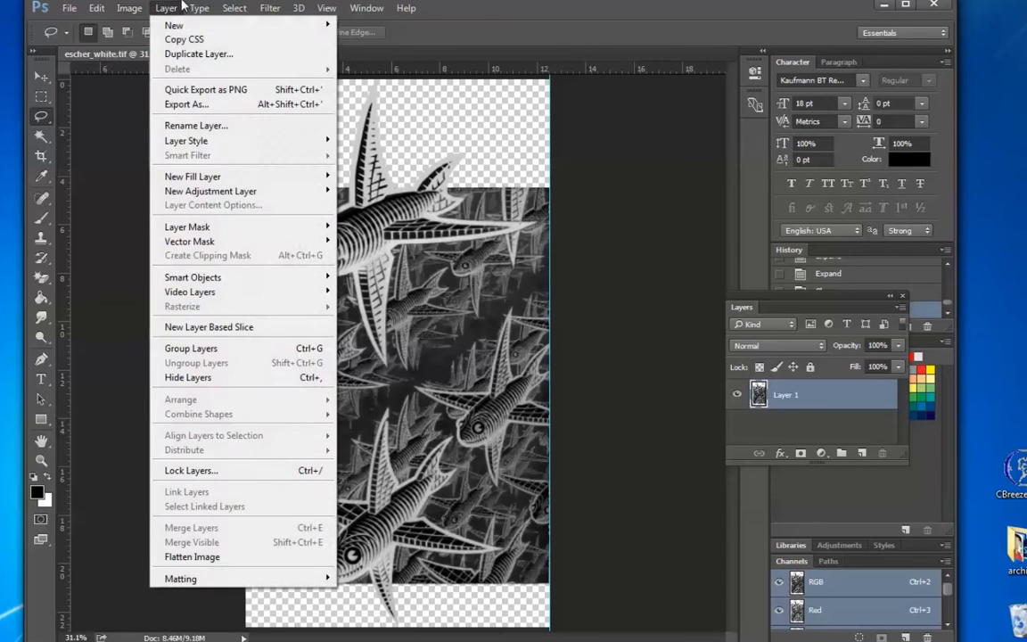
left_click(190, 557)
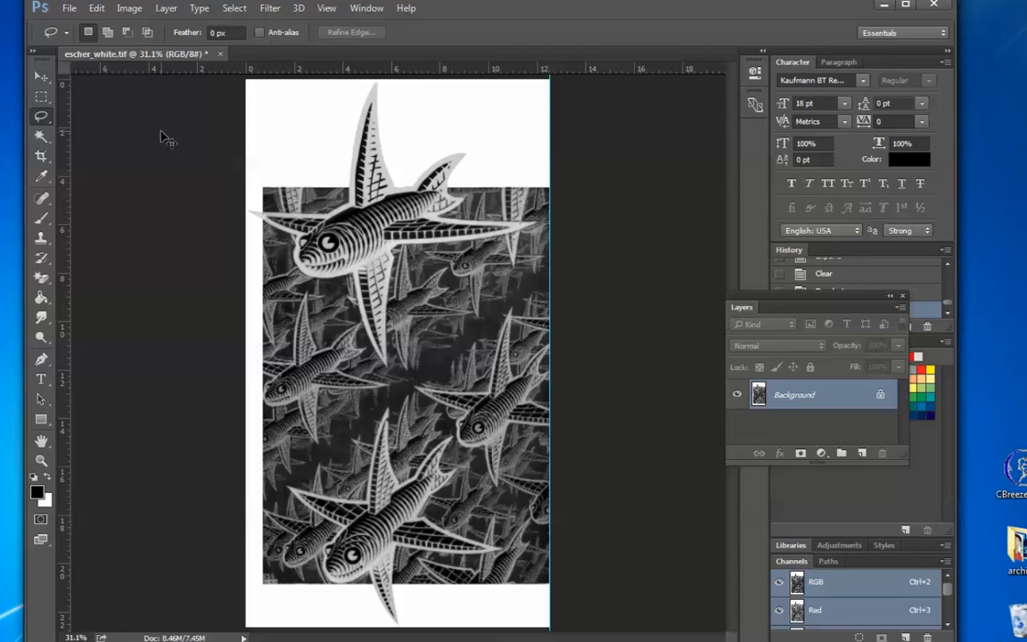
key("ctrl+s")
Switch to C-Breeze RIP and inspect the existing underbase in the white, color and combined preview views
left_click(892, 6)
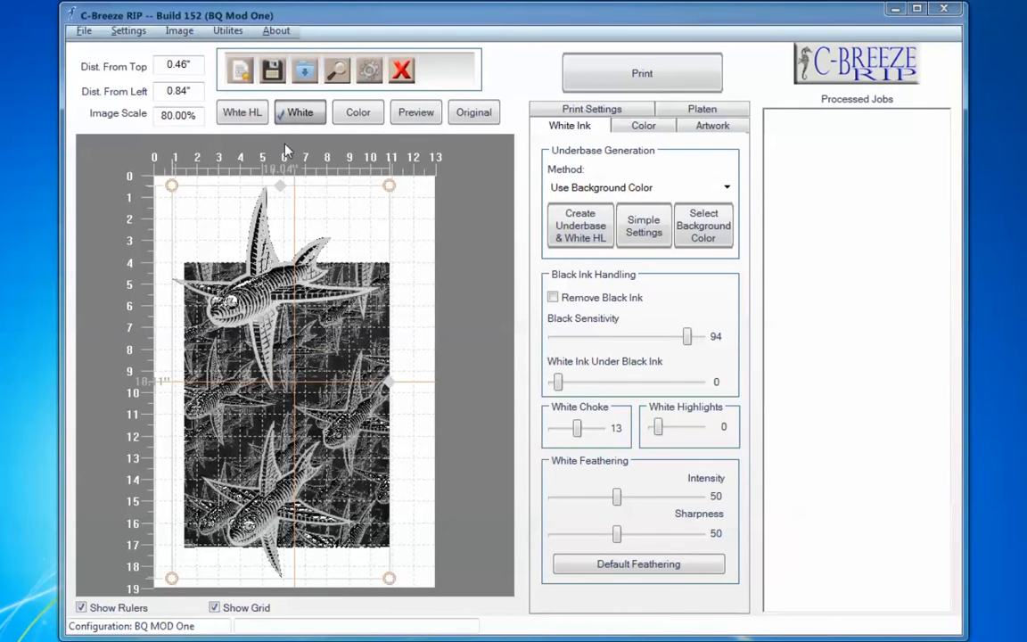
left_click(299, 112)
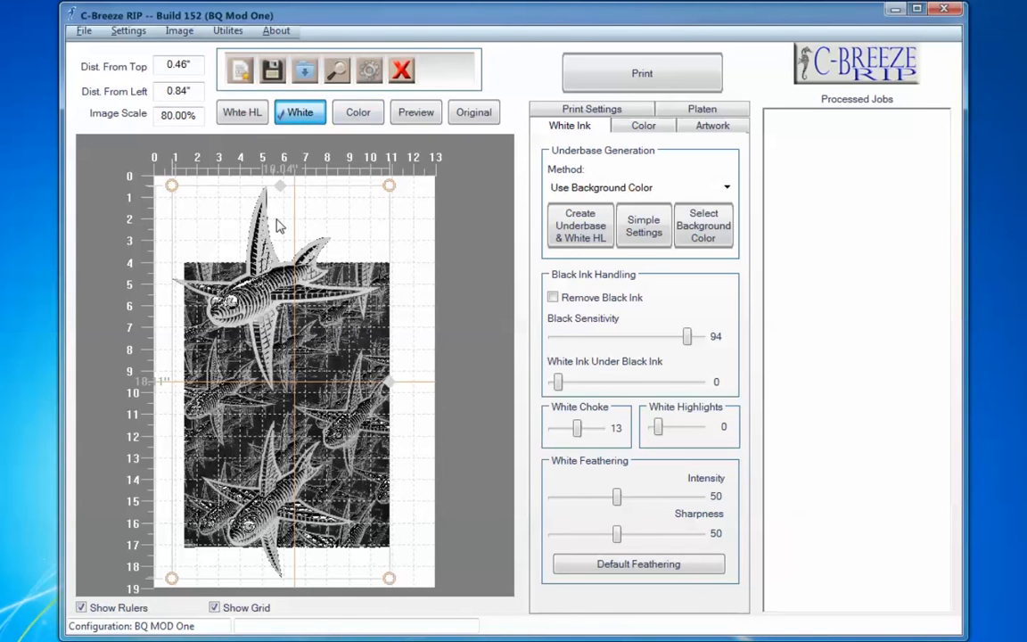
left_click(354, 116)
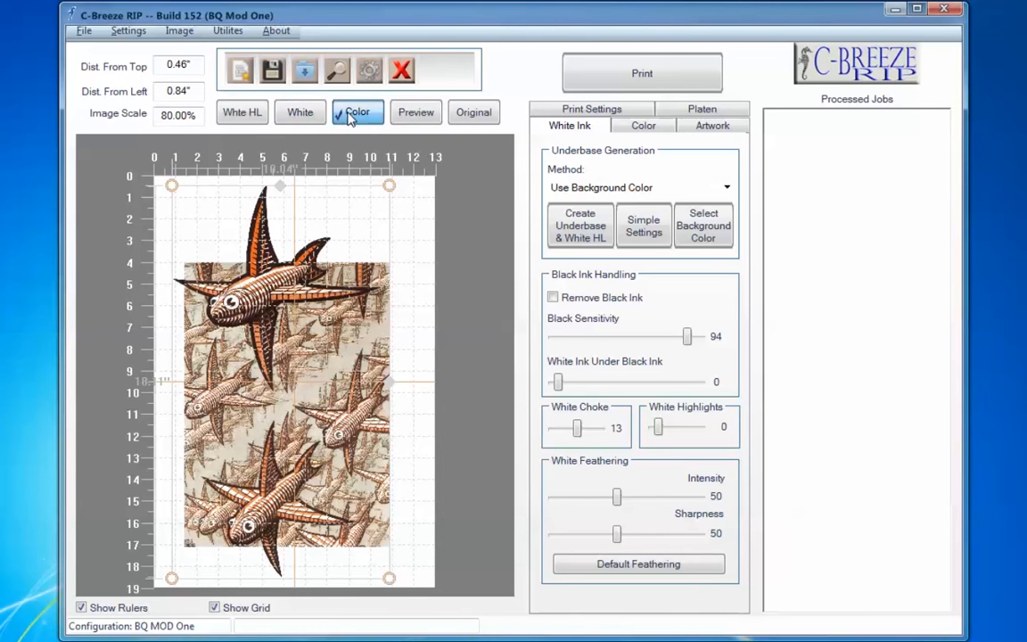
left_click(414, 114)
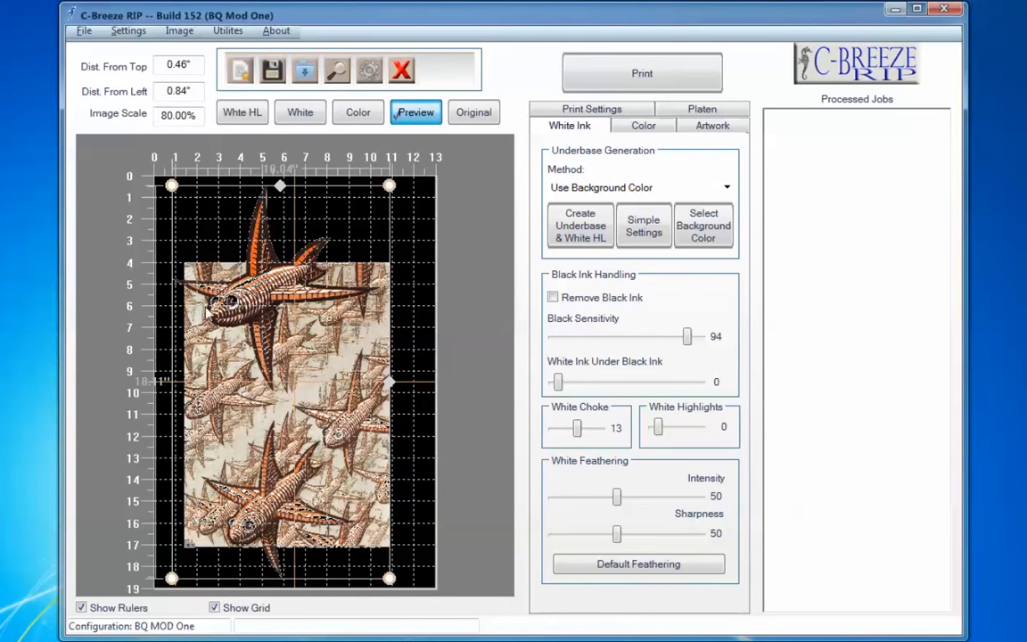
Set the underbase generation method to Import White Layer and create the underbase from escher_white.tif in the Shirt Test Art folder
left_click(589, 191)
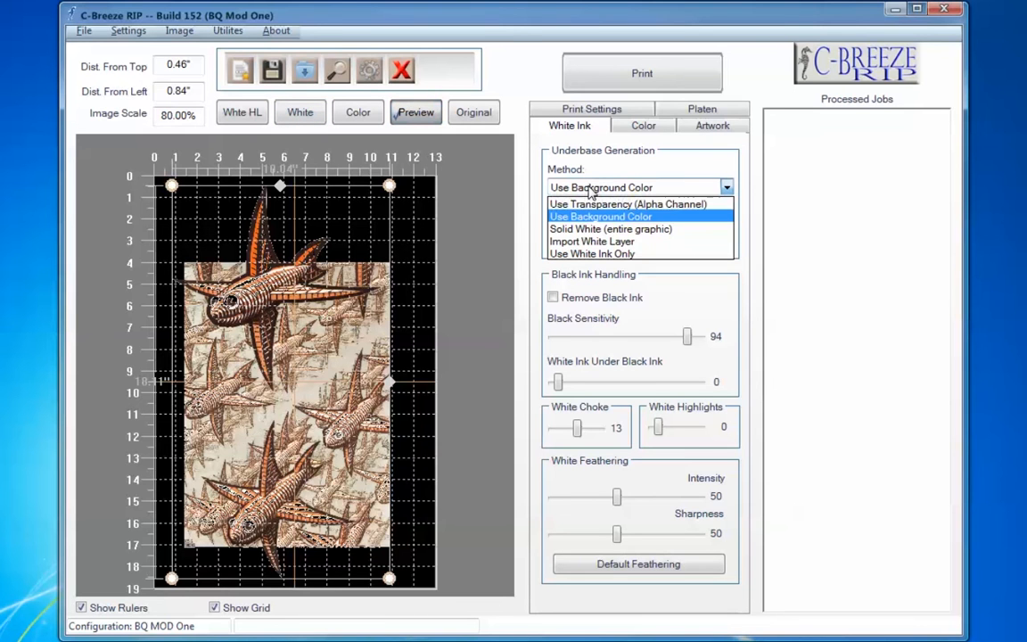
left_click(616, 242)
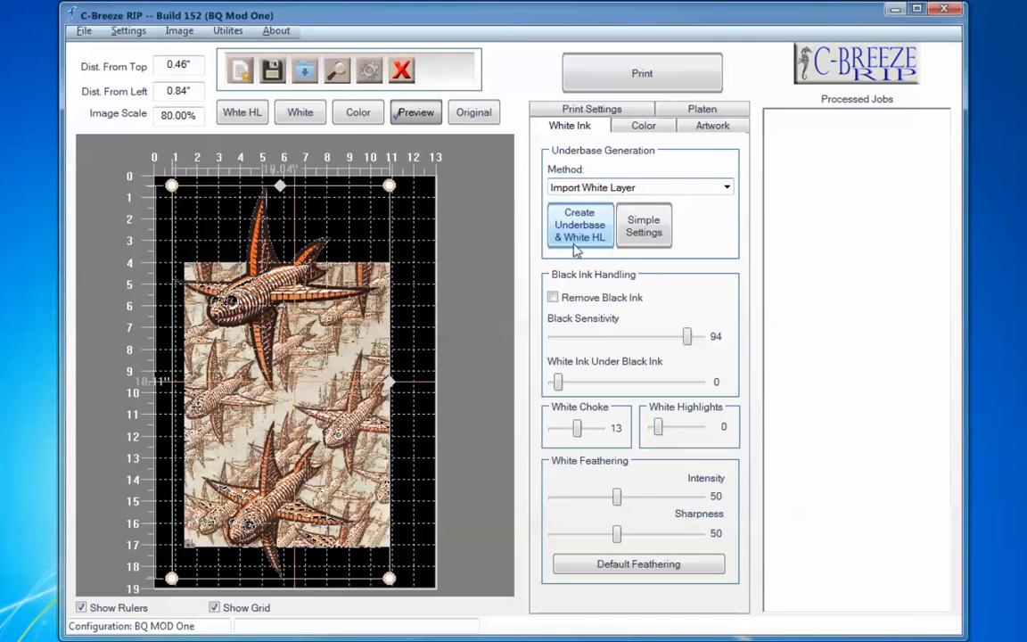
left_click(577, 228)
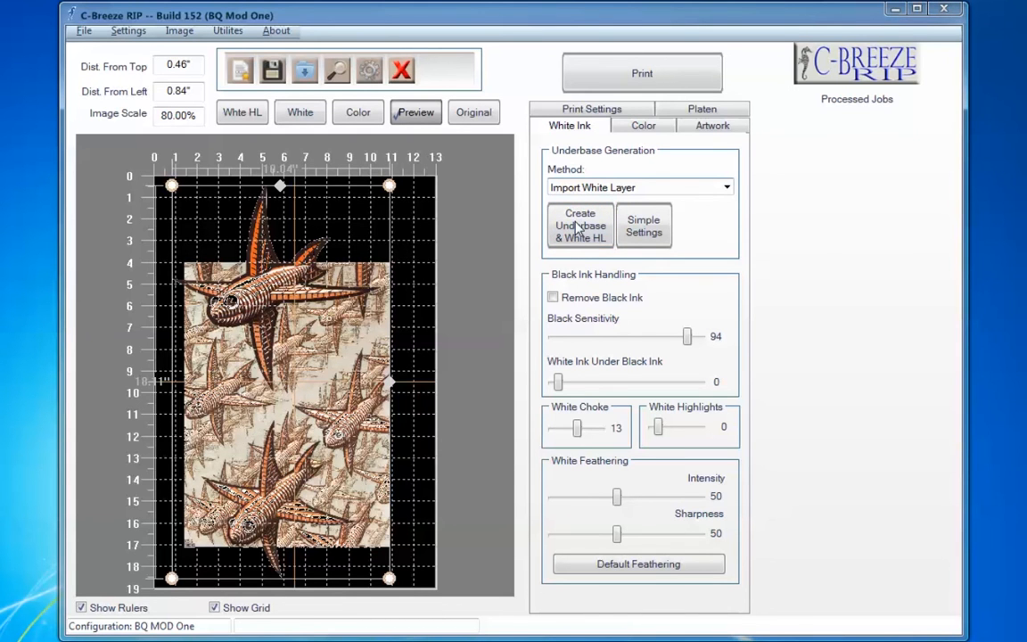
left_click(577, 229)
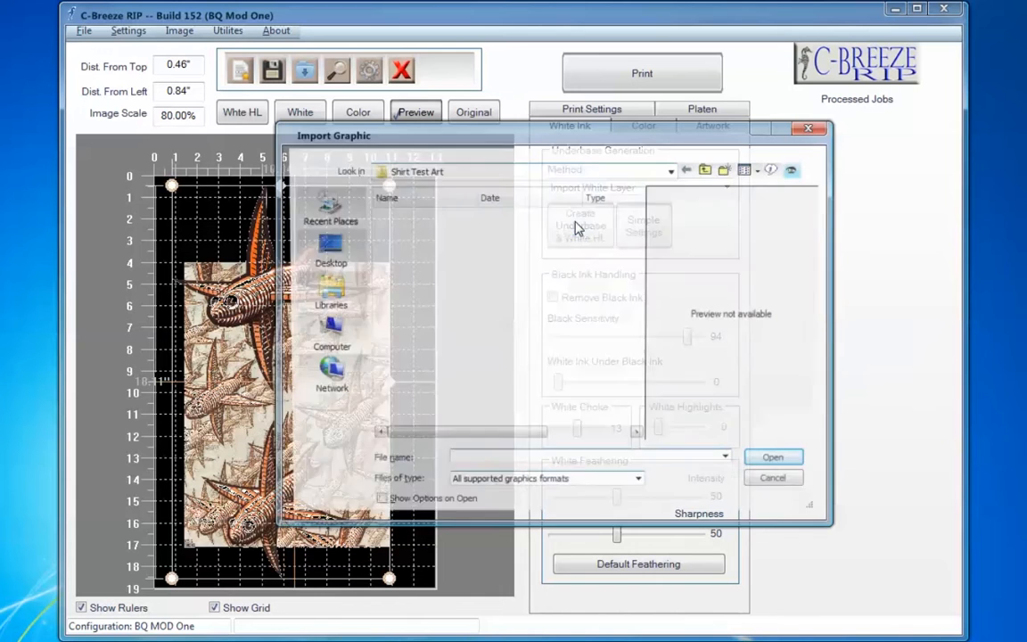
left_click(419, 214)
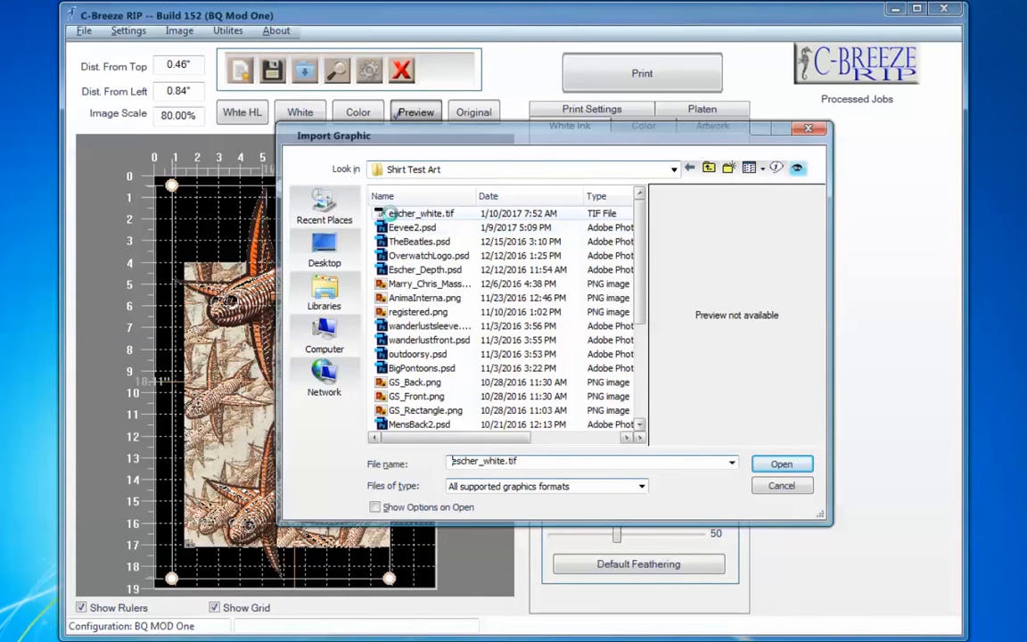
left_click(783, 465)
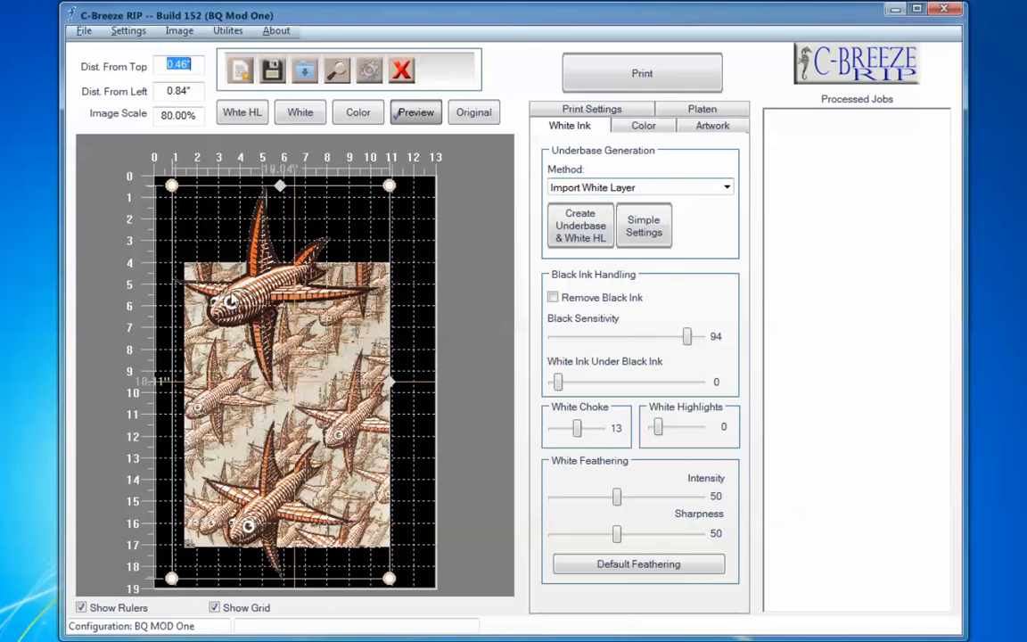
Examine the imported white layer on its own, with the color layer enabled, and in the print preview
left_click(300, 113)
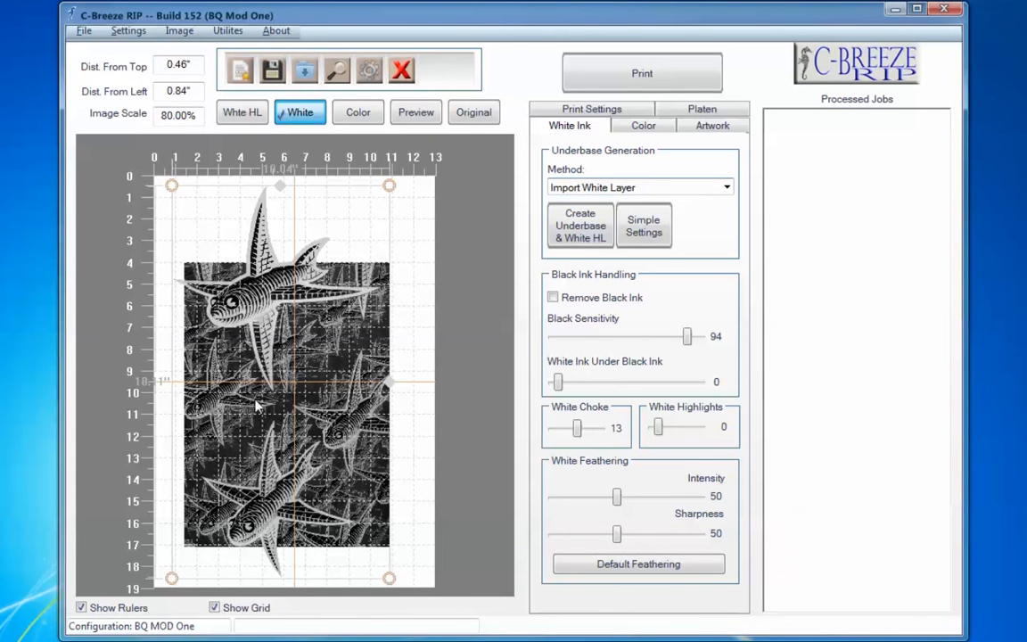
left_click(358, 112)
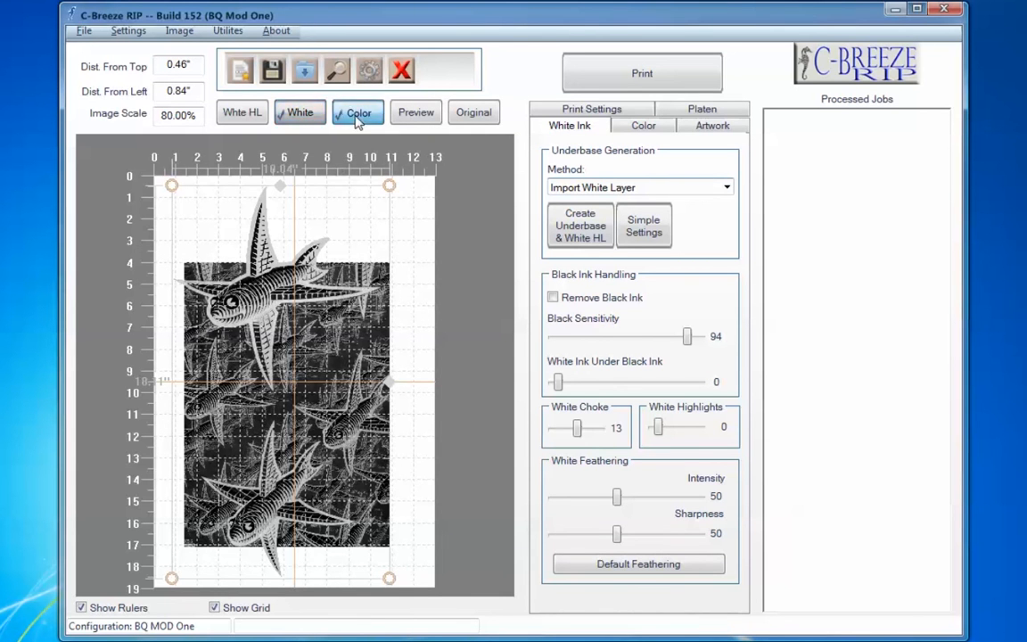
left_click(428, 114)
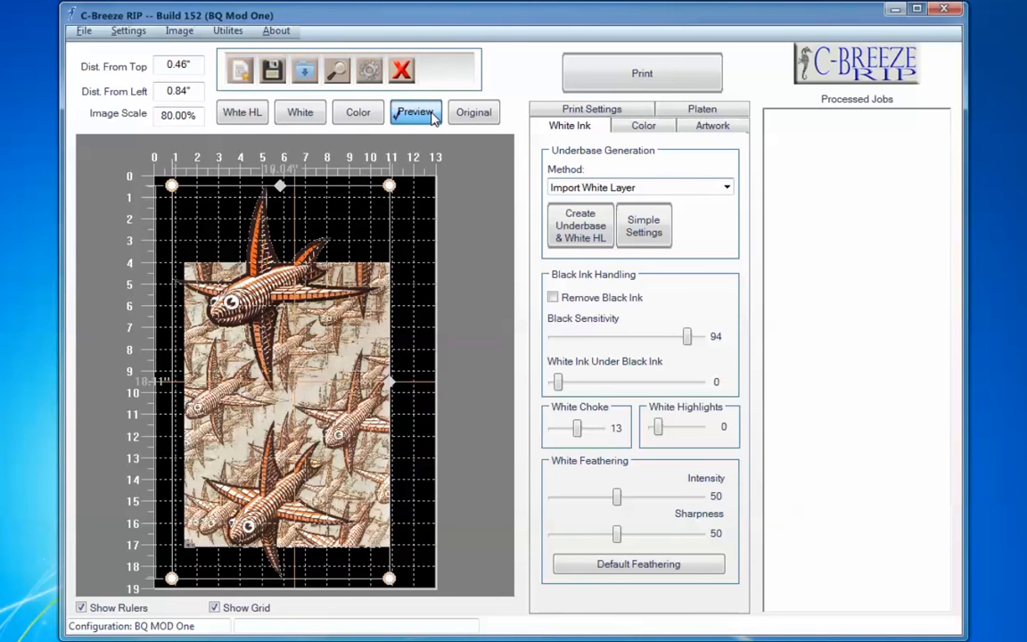